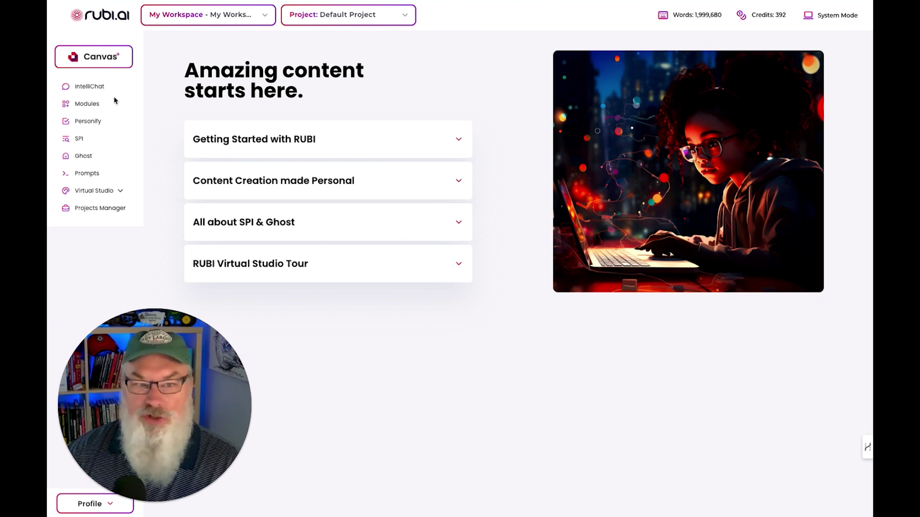
Expand each introductory section on the home page, from Getting Started with RUBI to RUBI Virtual Studio Tour, and read its description.
left_click(150, 95)
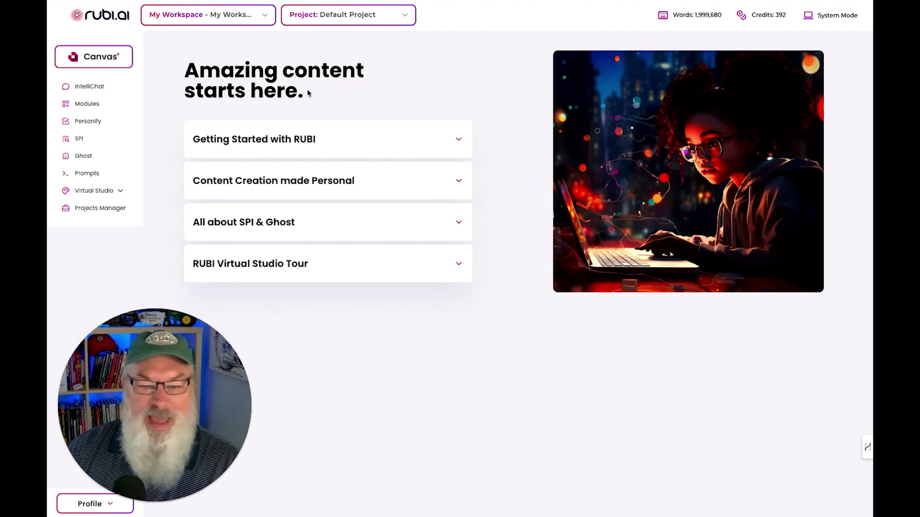
left_click(310, 142)
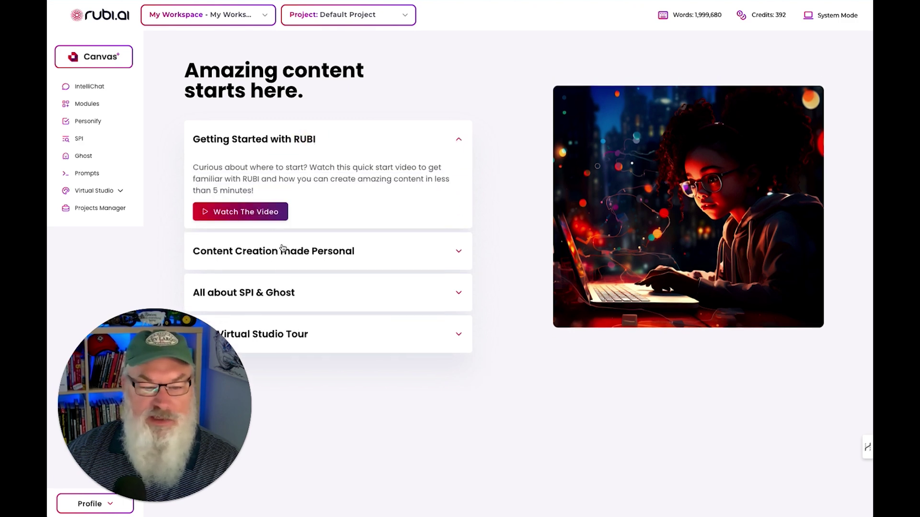
left_click(323, 258)
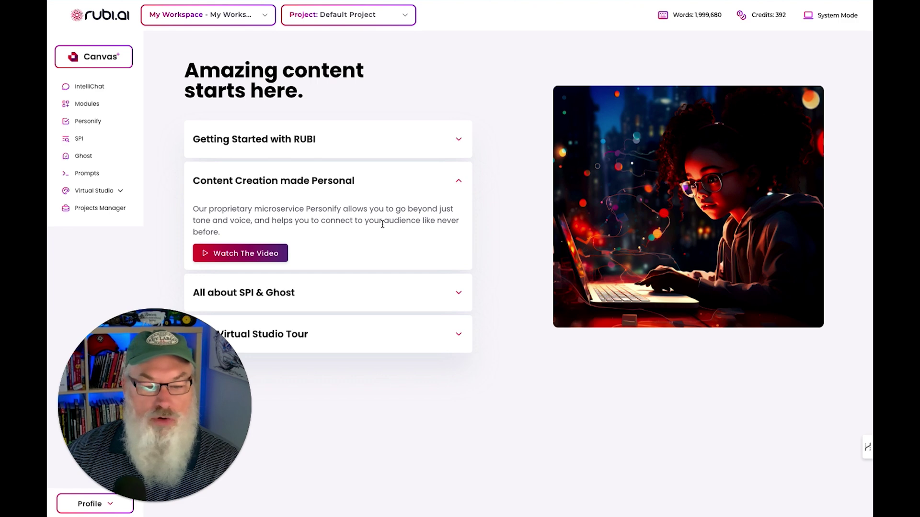
left_click(373, 289)
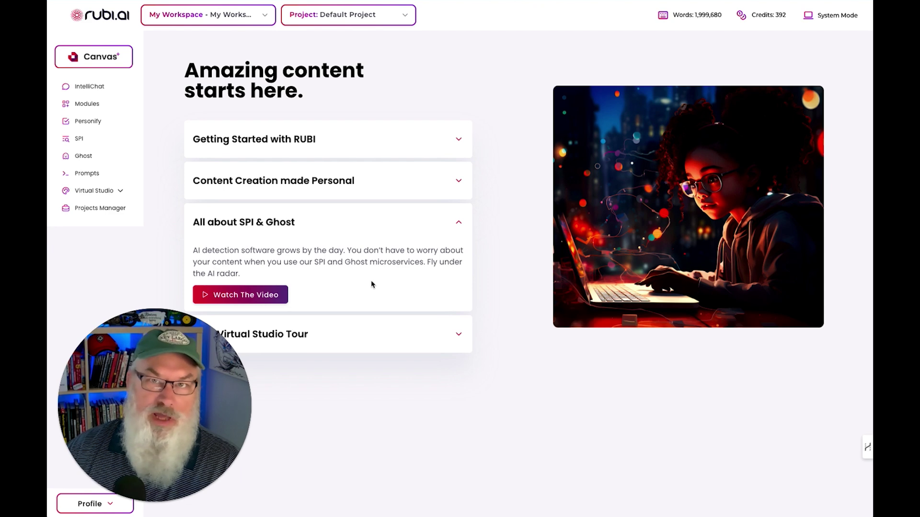
left_click(397, 332)
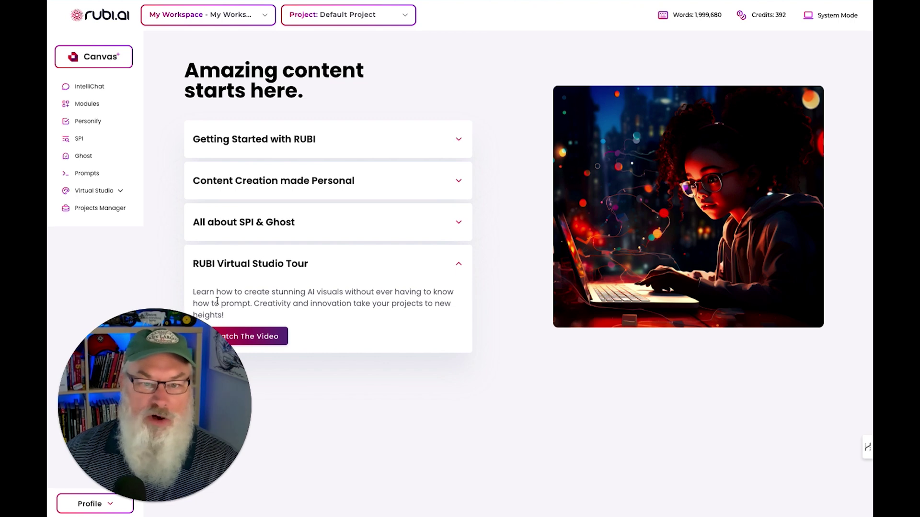
Open Canvas and look at the form for creating a new project, closing it without creating one.
left_click(102, 63)
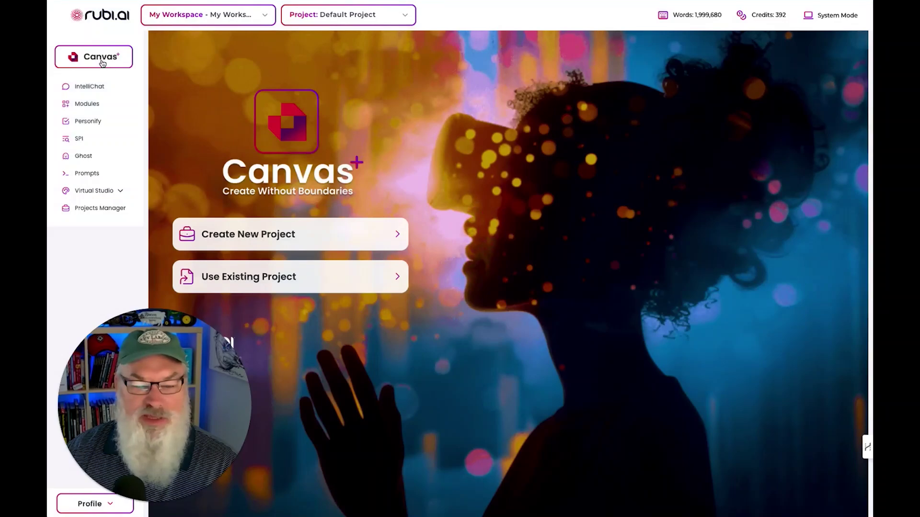
left_click(325, 237)
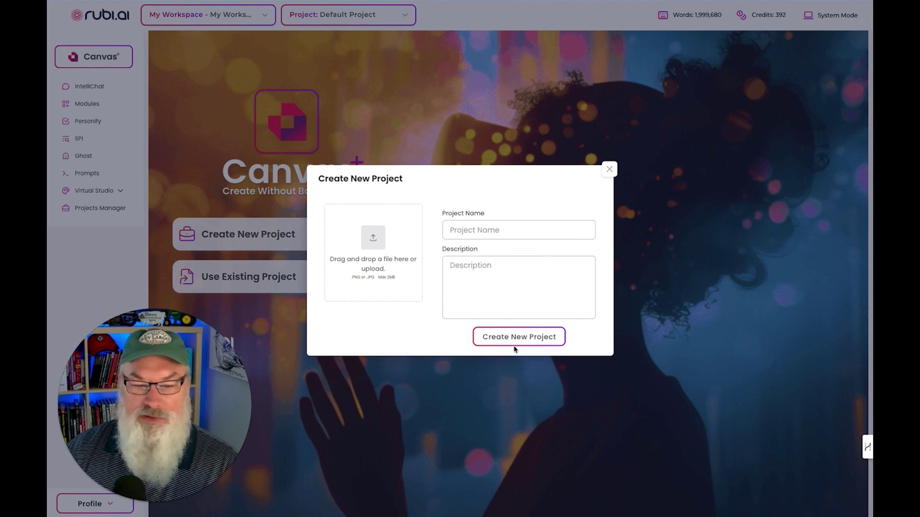
left_click(608, 169)
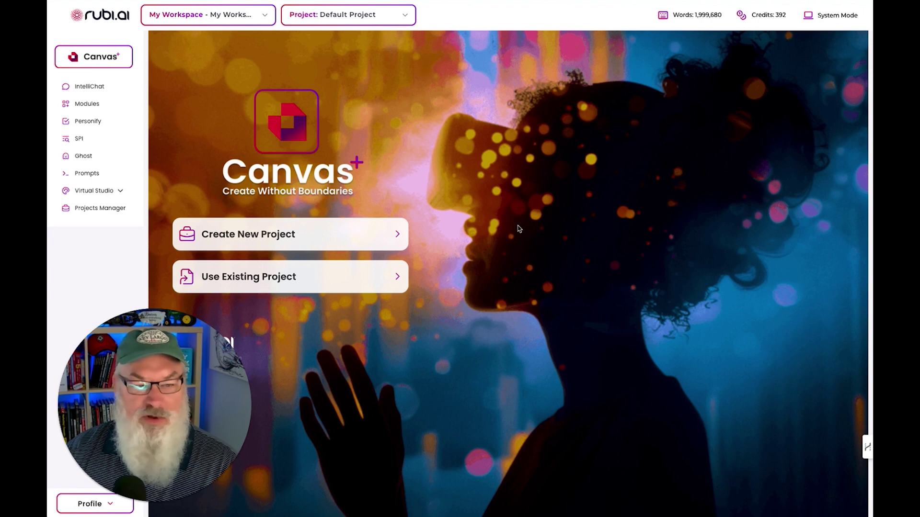
Open IntelliChat and set the chat's AI model to Claude-3.5 Sonnet - Anthropic.
left_click(91, 87)
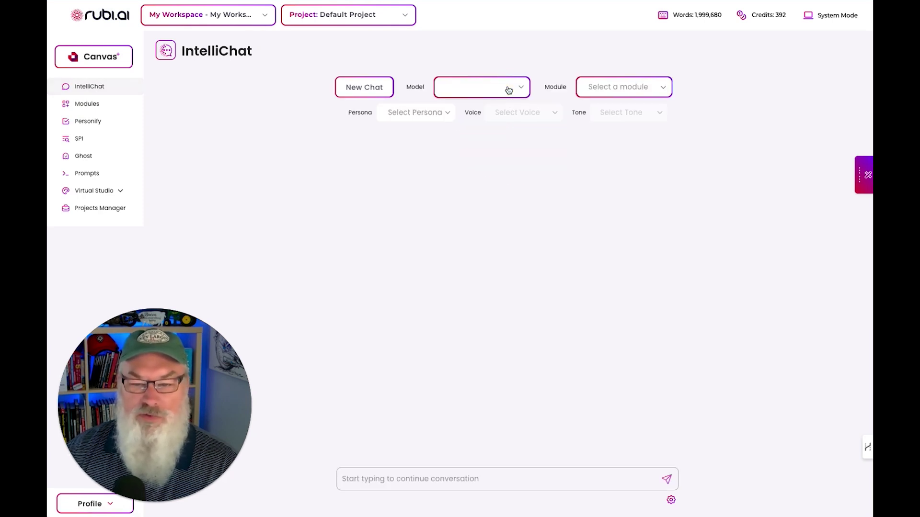
left_click(509, 90)
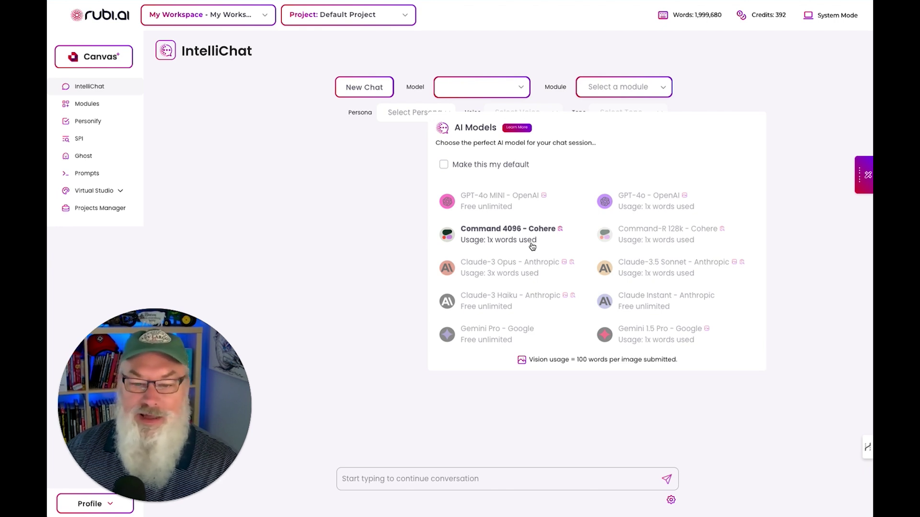
left_click(511, 207)
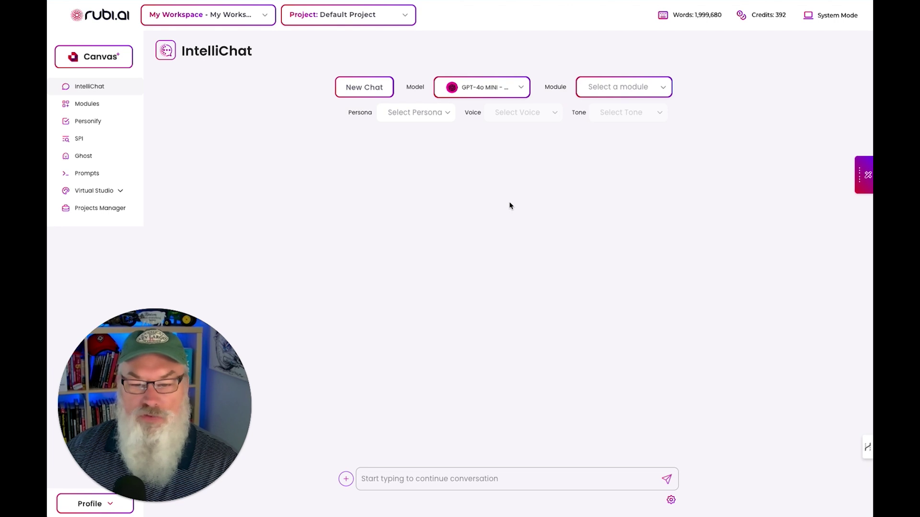
left_click(508, 94)
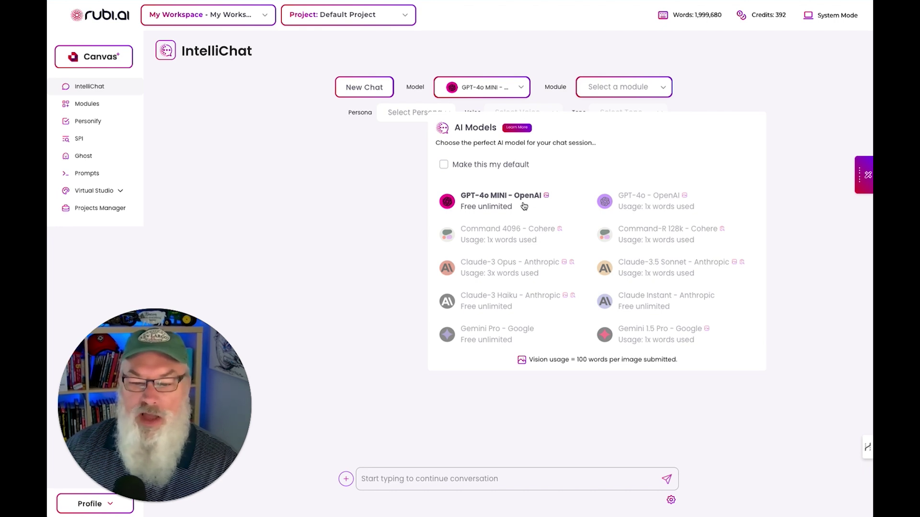
left_click(648, 274)
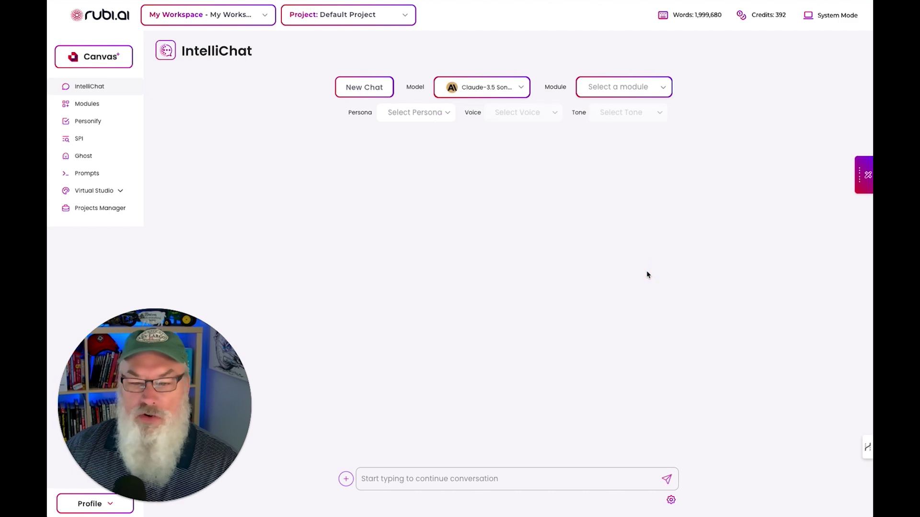
Browse the IntelliChat module library and open the YouTube Tutorial Video Script Generator module.
left_click(618, 88)
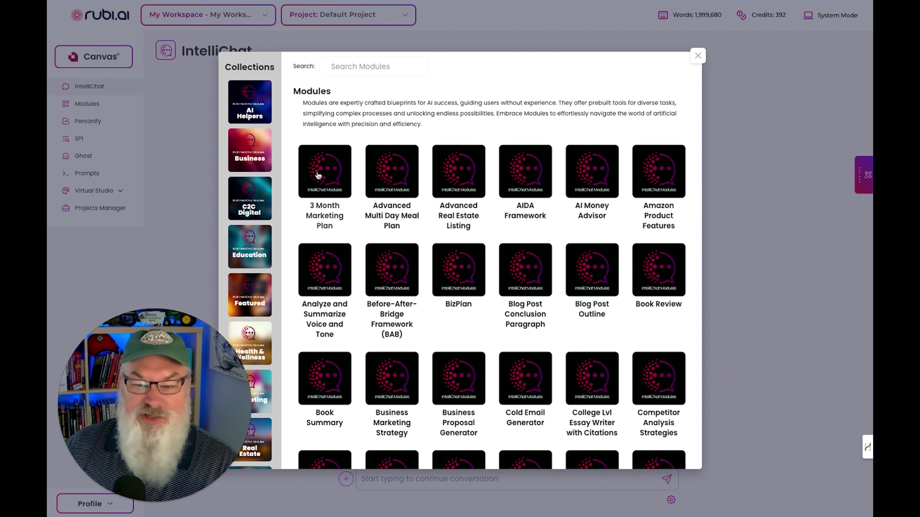
scroll(318, 175, "down", 1)
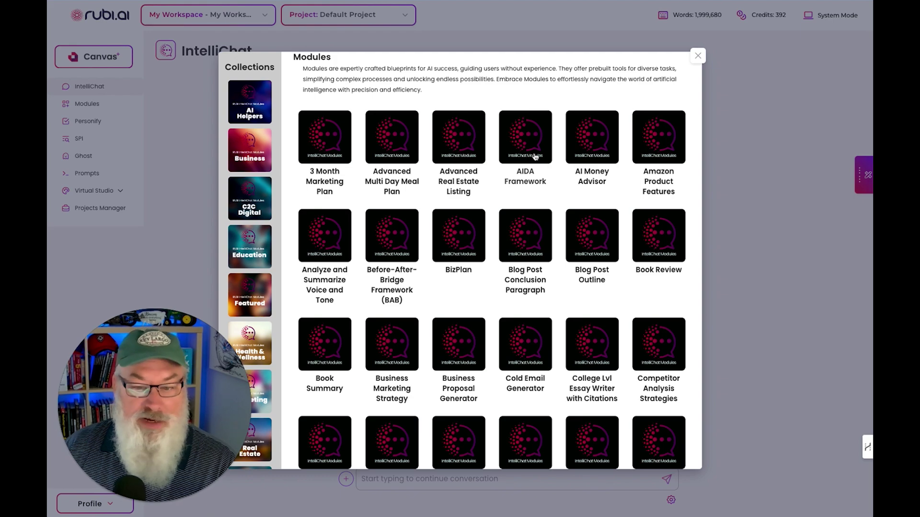
scroll(535, 157, "down", 10)
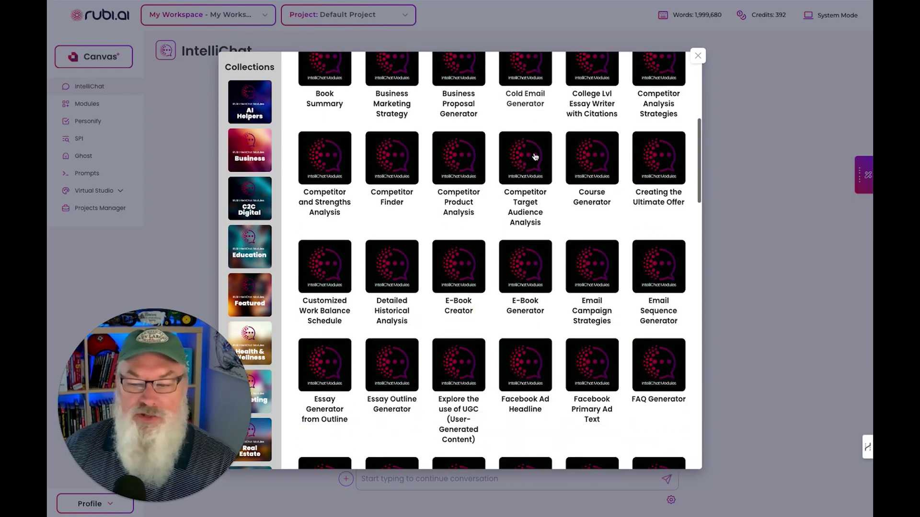
scroll(535, 157, "down", 6)
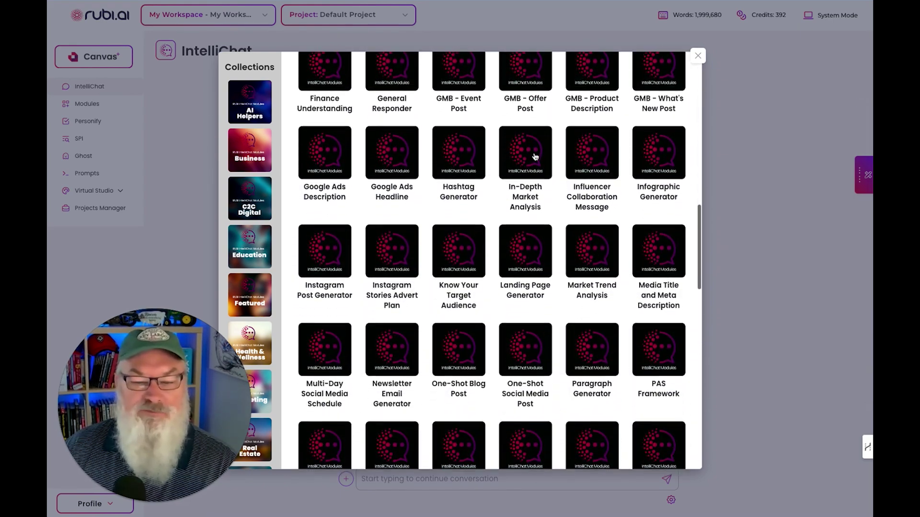
scroll(536, 156, "down", 10)
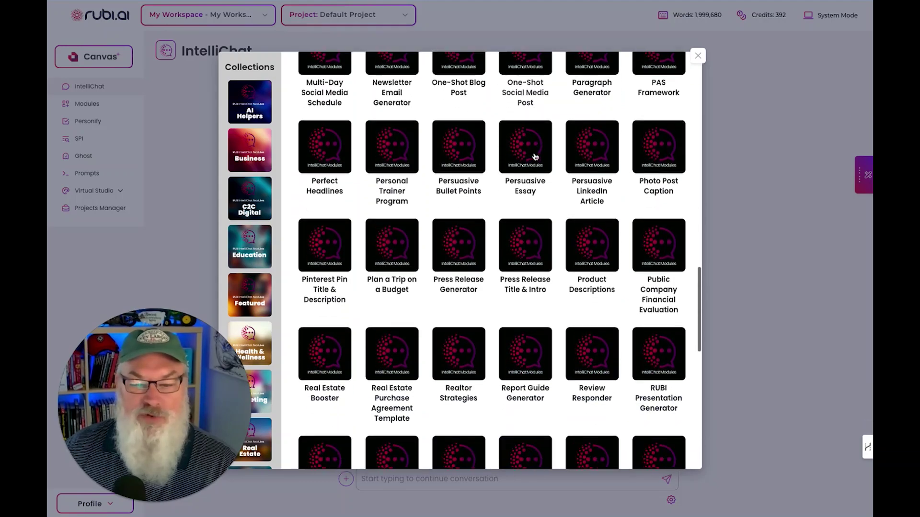
scroll(535, 156, "down", 8)
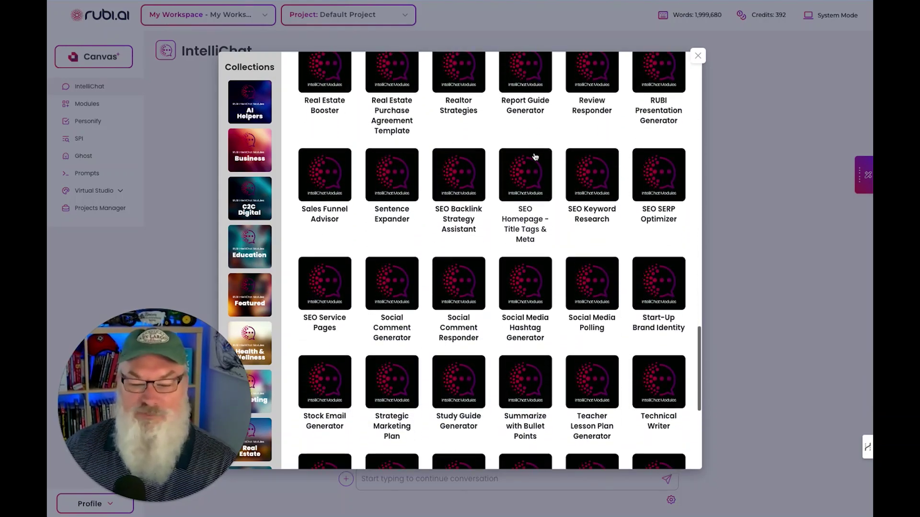
scroll(535, 156, "down", 2)
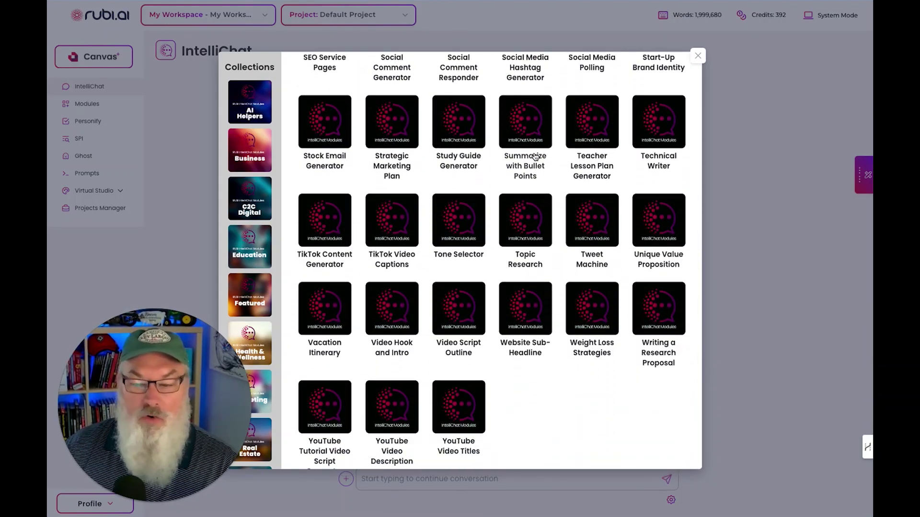
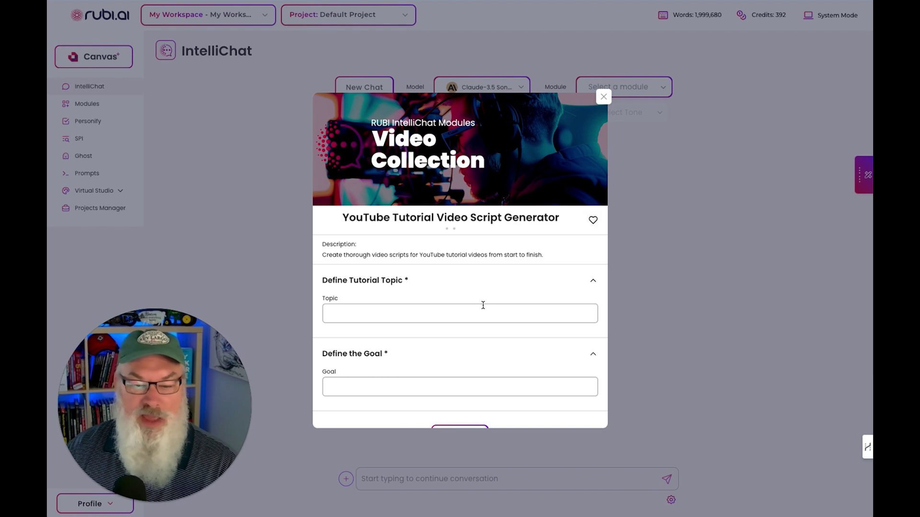
Set the tutorial topic to "AI Prompting" and the goal to "Teach the basics of AI prompting", and generate the script.
left_click(482, 313)
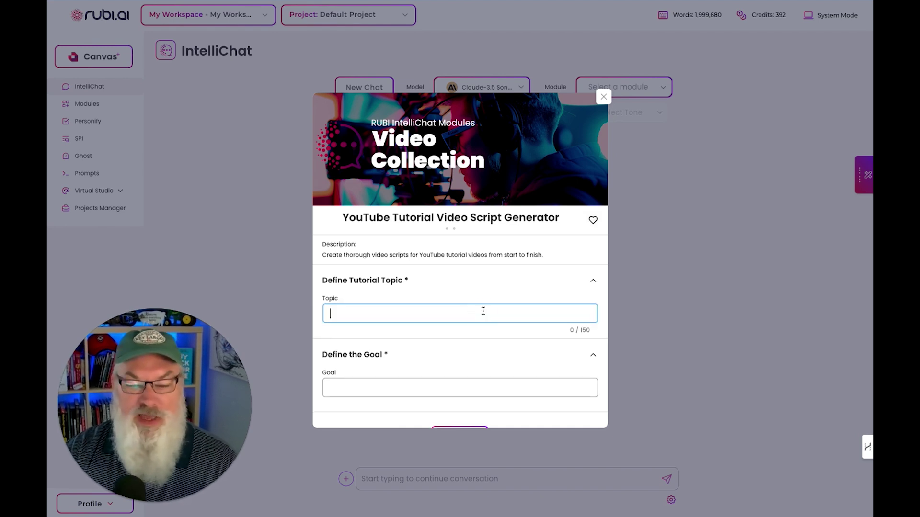
type("AI Prompting")
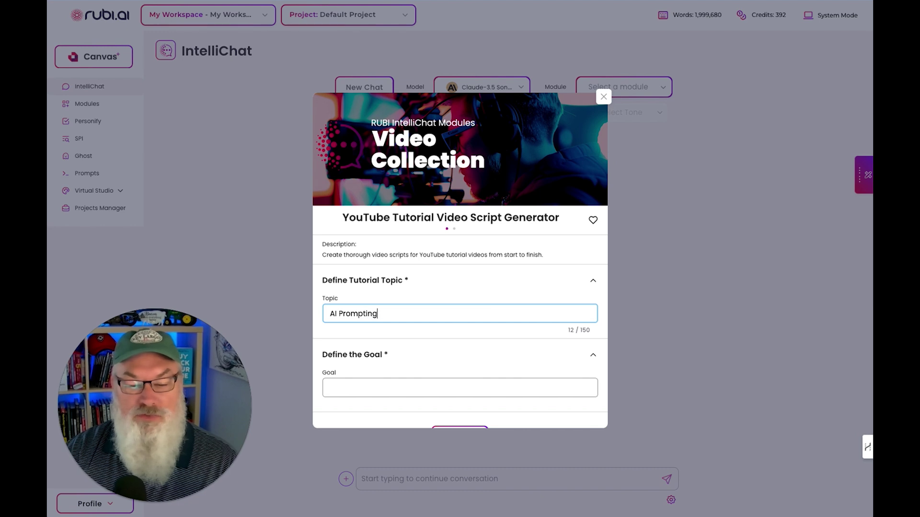
left_click(330, 387)
type("Teach ")
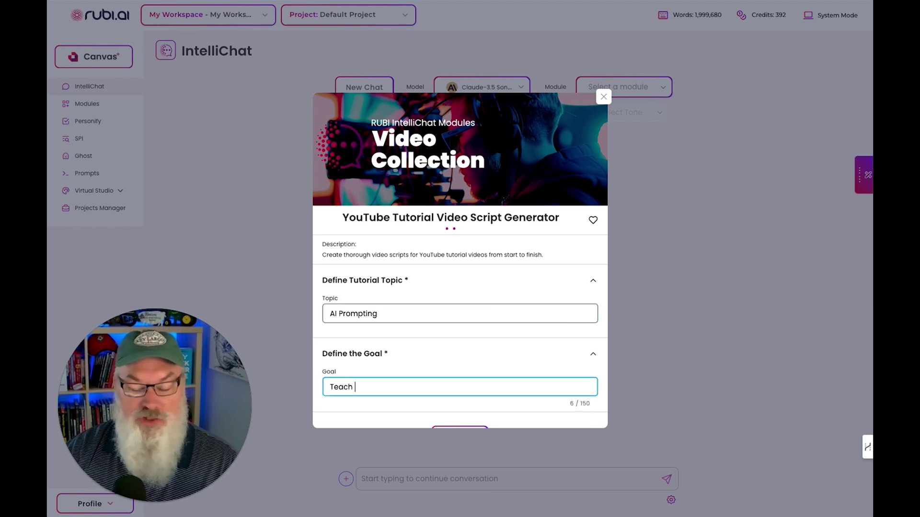
type("the basi")
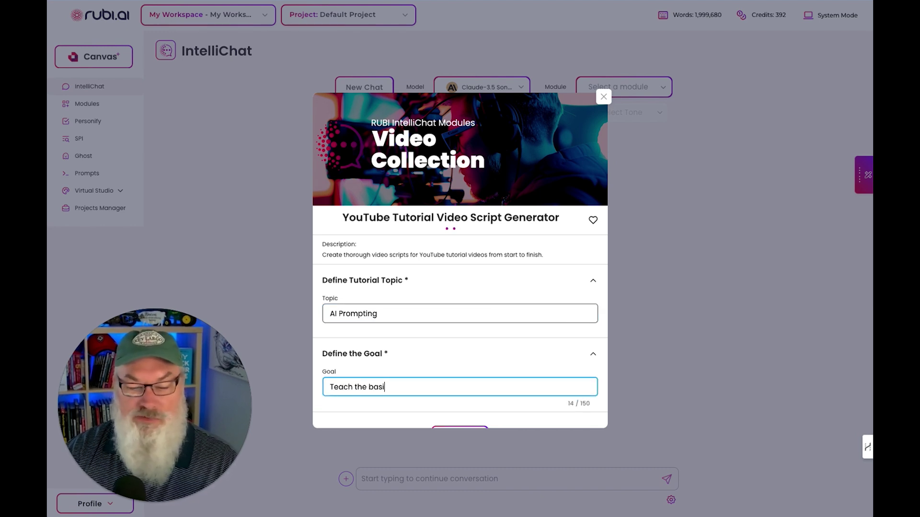
type("cs of AI prompting")
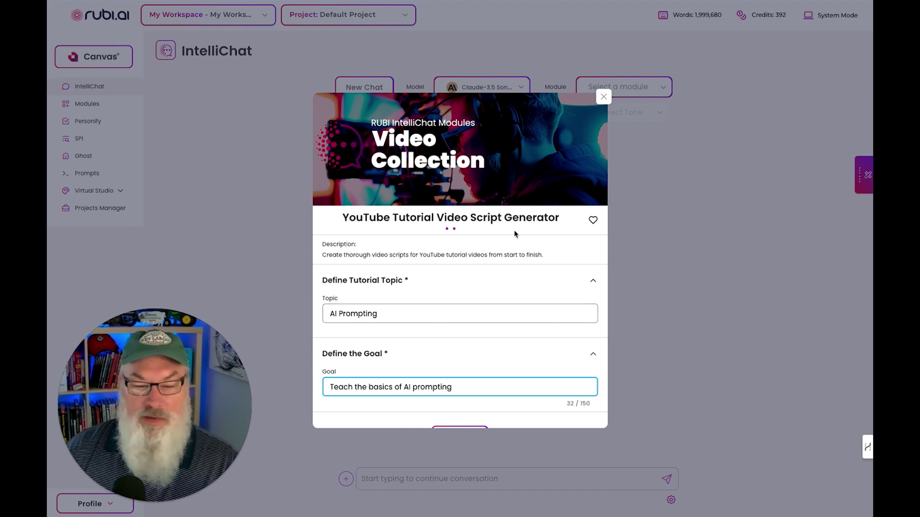
scroll(477, 321, "down", 2)
left_click(450, 405)
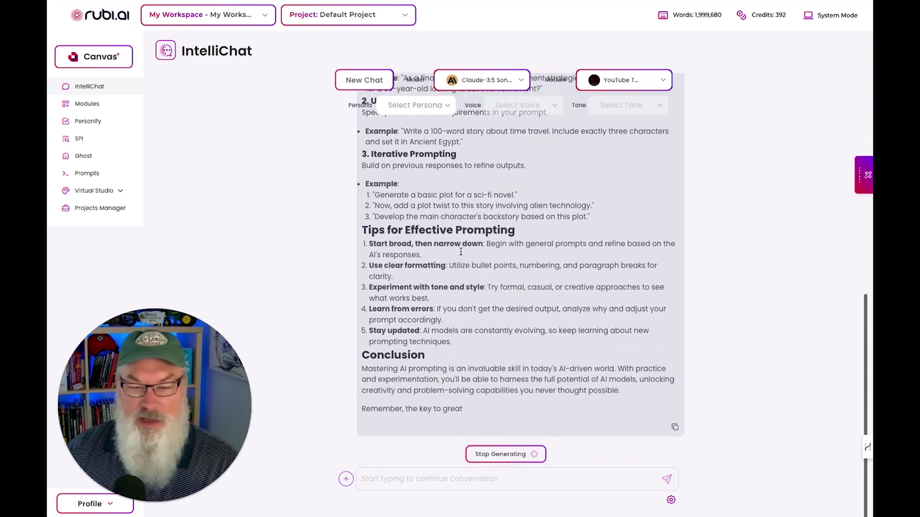
Read through the generated tutorial script from its introduction to its conclusion, along with the prompt that produced it.
scroll(460, 254, "up", 7)
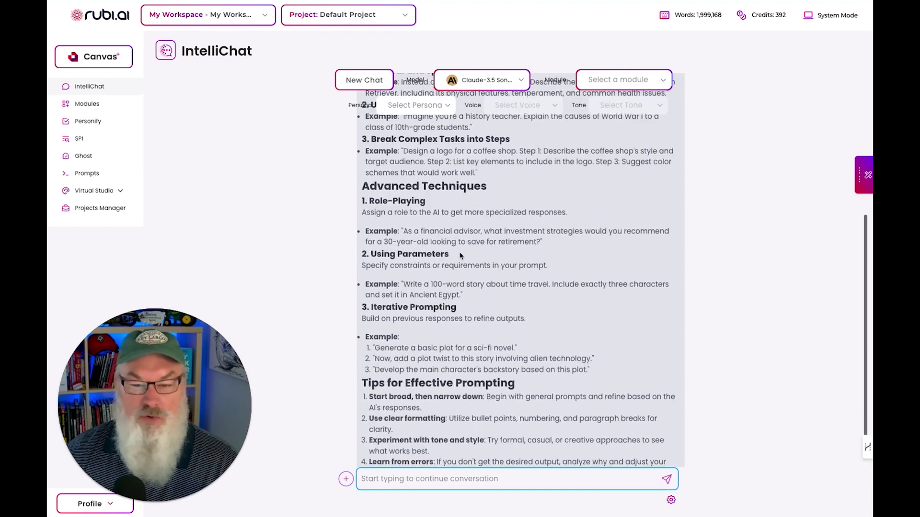
scroll(459, 253, "up", 3)
scroll(459, 253, "down", 1)
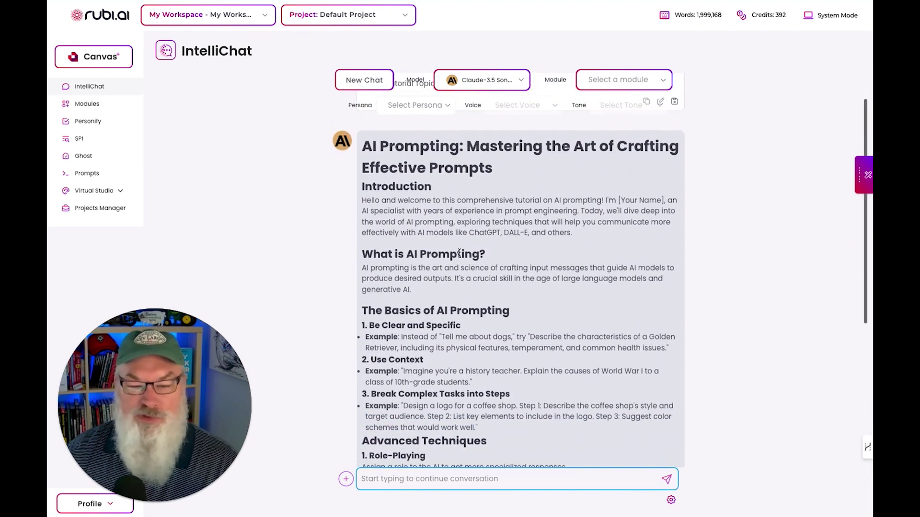
scroll(459, 253, "down", 1)
scroll(458, 254, "up", 1)
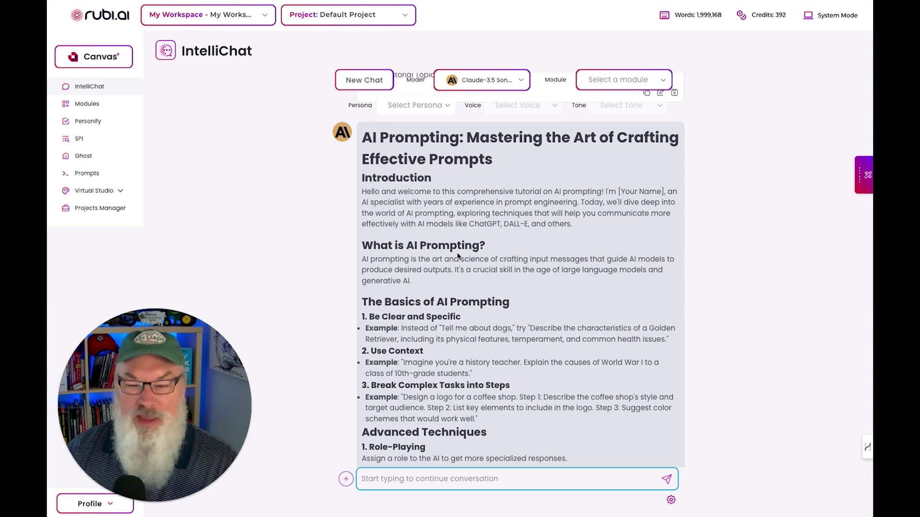
scroll(457, 253, "down", 2)
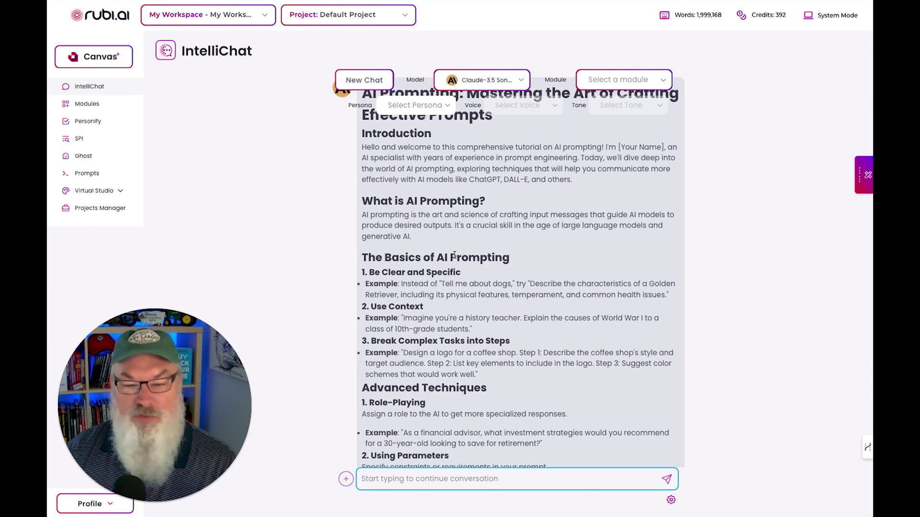
scroll(454, 255, "down", 1)
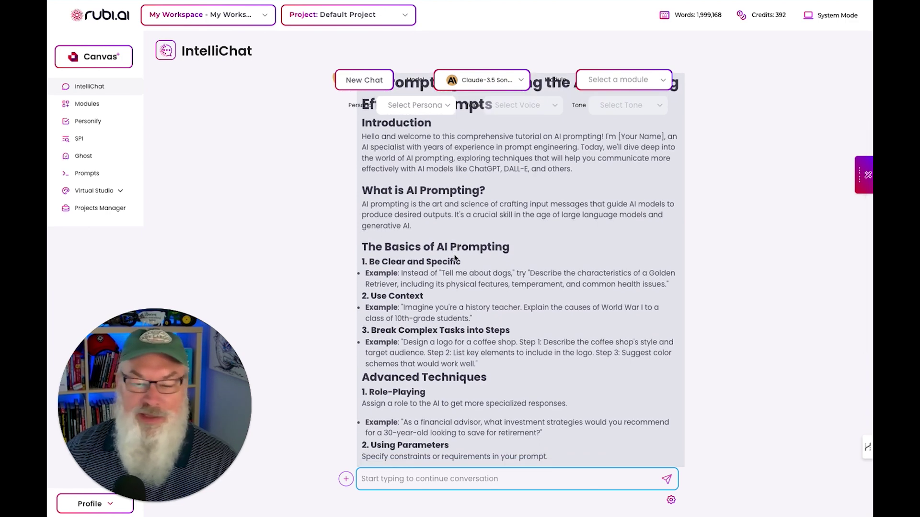
scroll(454, 258, "down", 8)
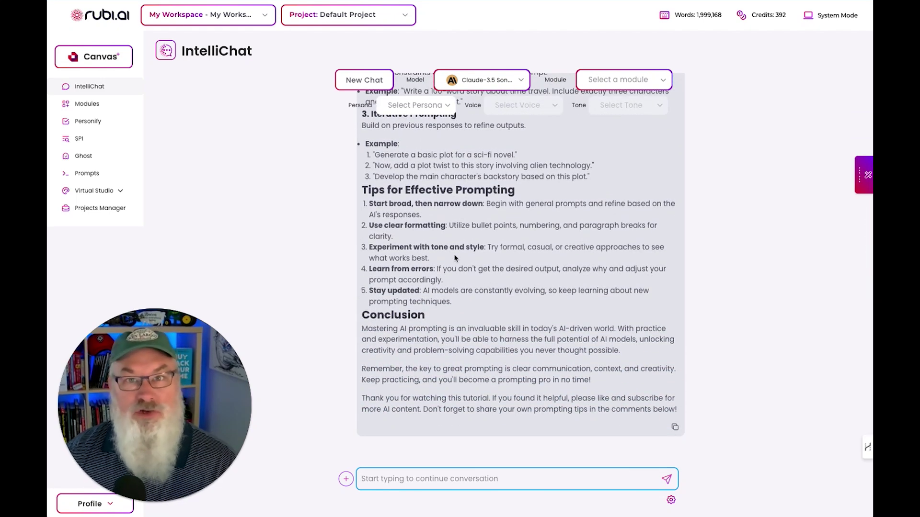
scroll(454, 258, "up", 15)
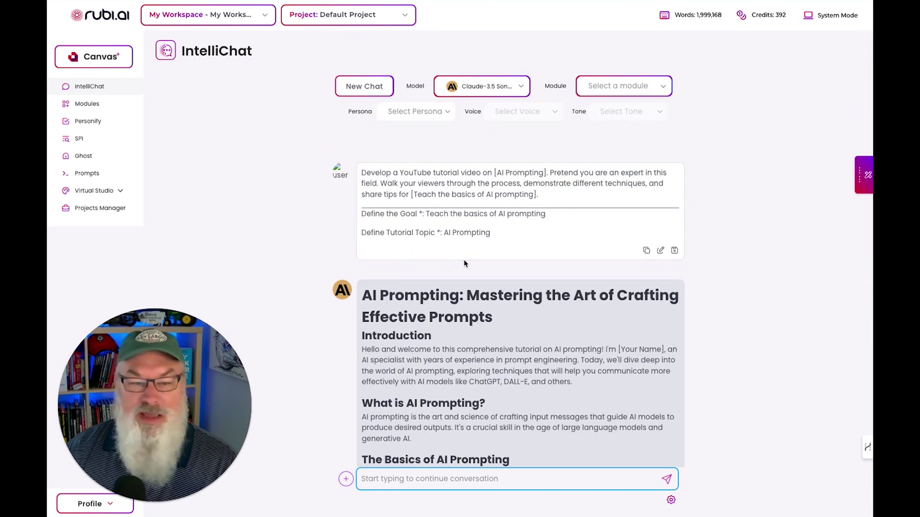
left_click(101, 87)
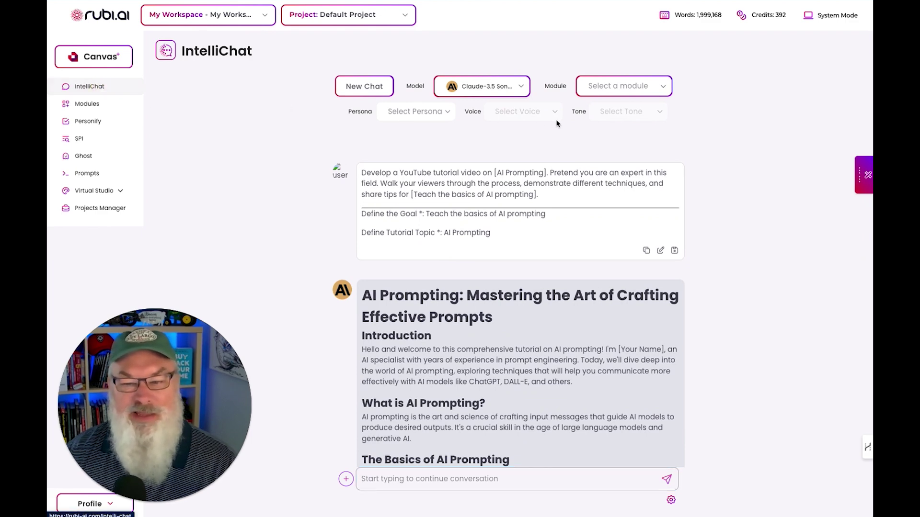
Browse the IntelliChat module library's Education, Business, Featured, and Health & Wellness collections, then close the library.
left_click(630, 87)
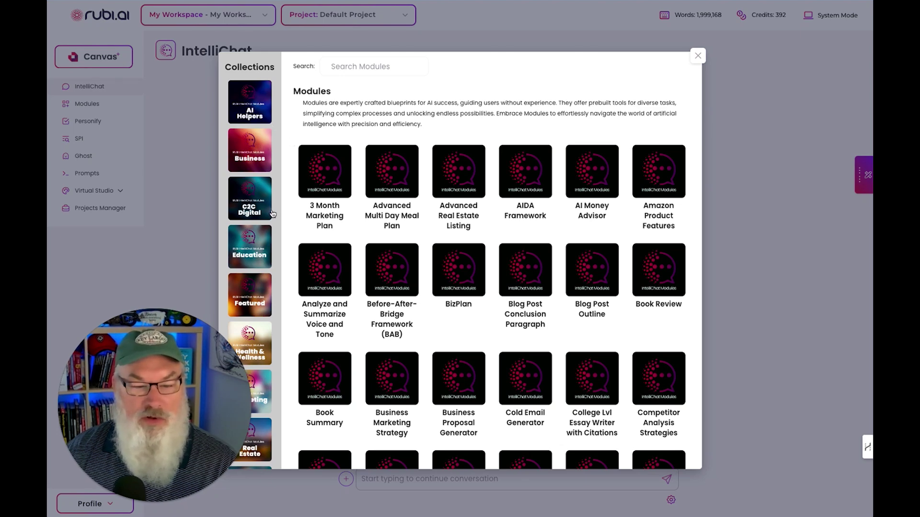
left_click(258, 253)
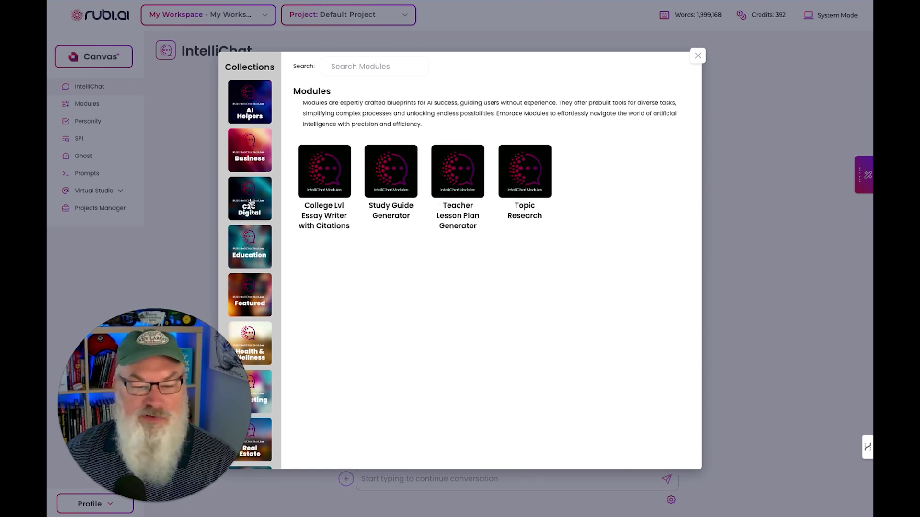
left_click(256, 156)
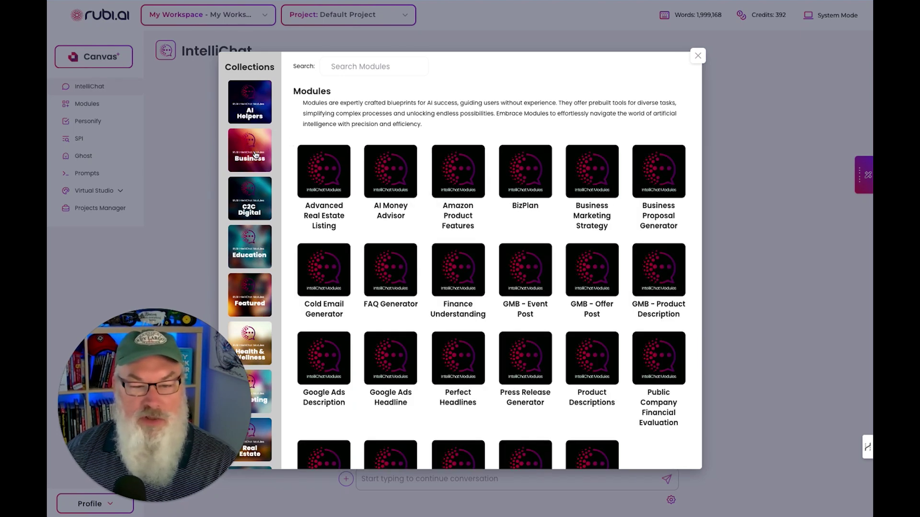
left_click(250, 303)
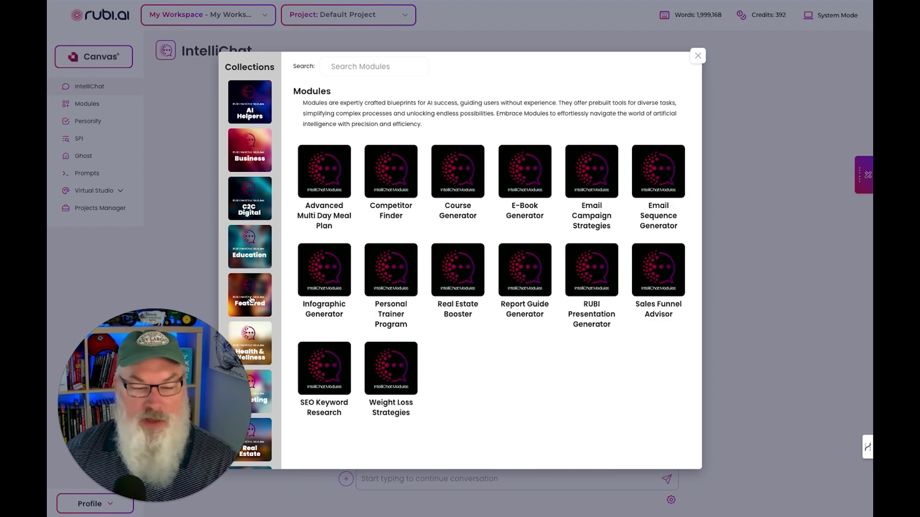
left_click(263, 340)
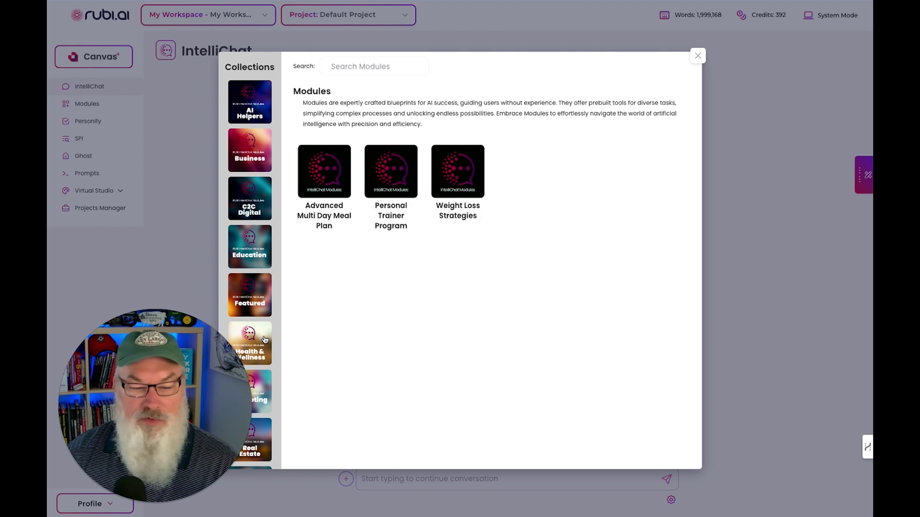
left_click(698, 57)
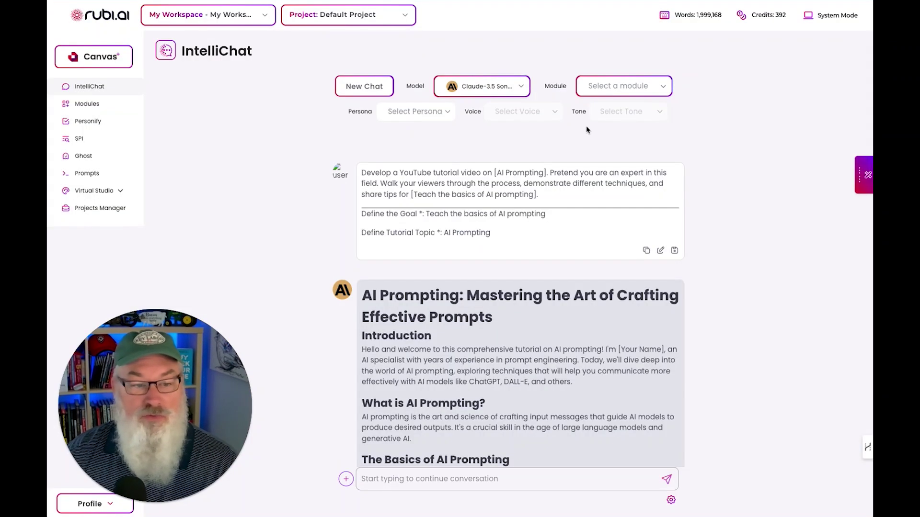
View the module library from the main navigation, then open Personify and show its options for creating a persona from social media.
left_click(103, 104)
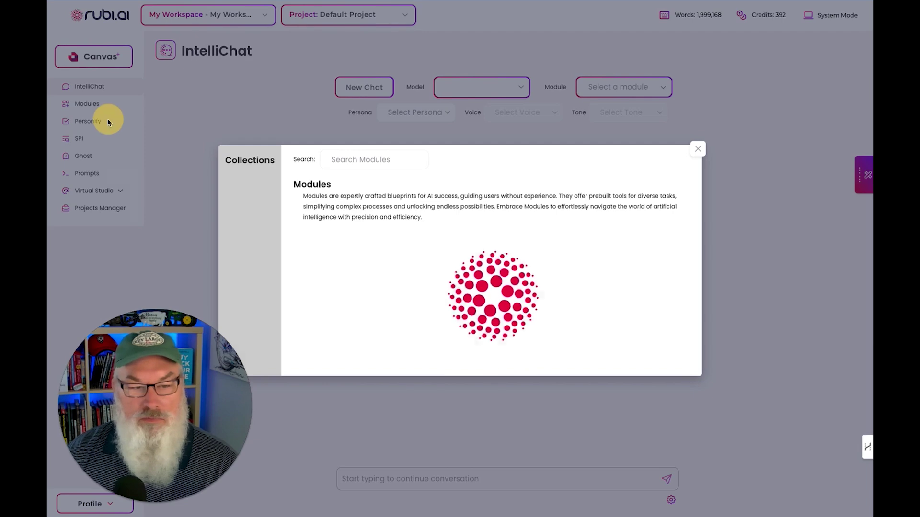
left_click(107, 119)
left_click(108, 122)
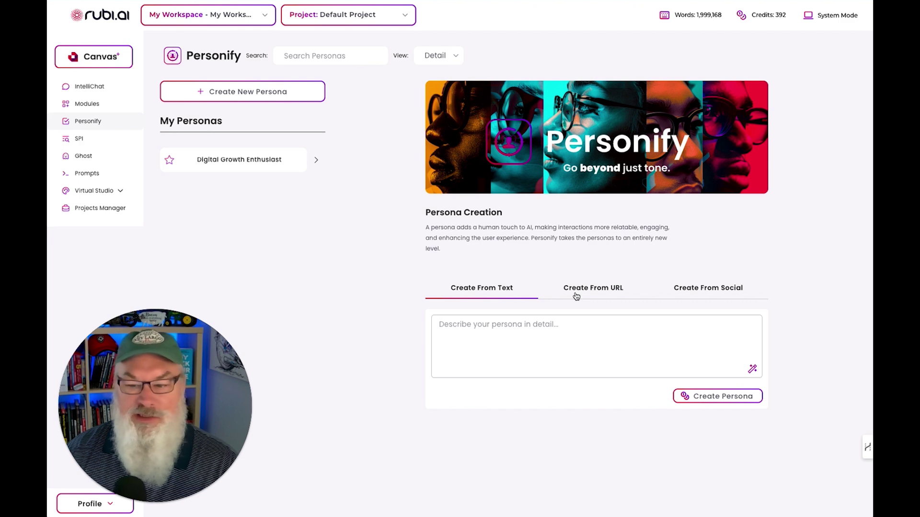
left_click(692, 290)
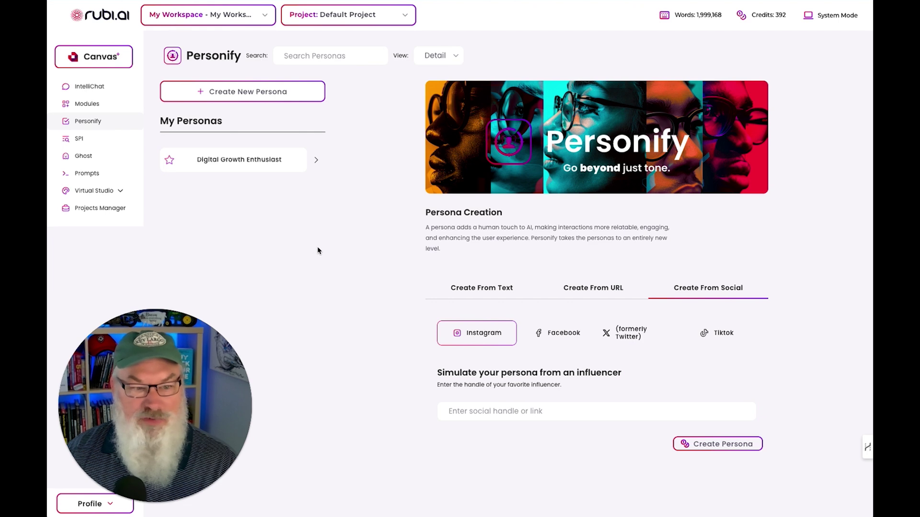
View the SPI Audit page and the Ghost rewriting page.
left_click(104, 138)
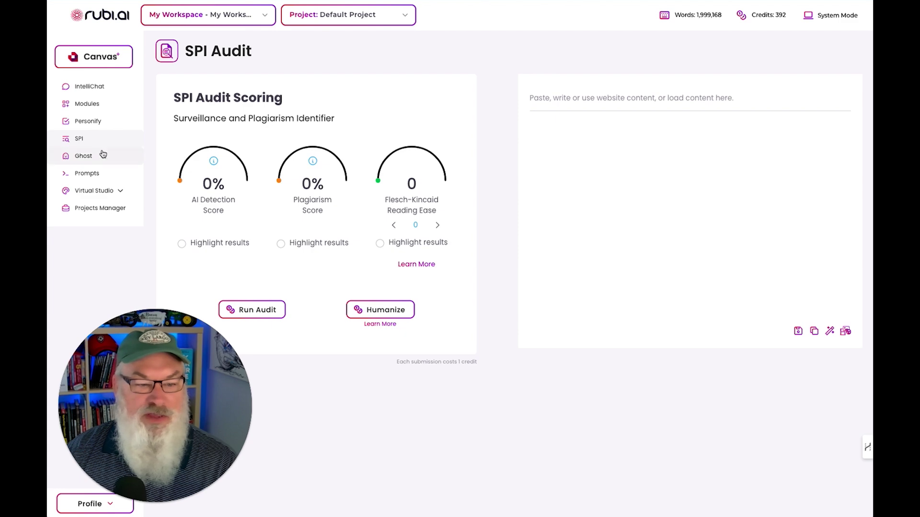
left_click(89, 156)
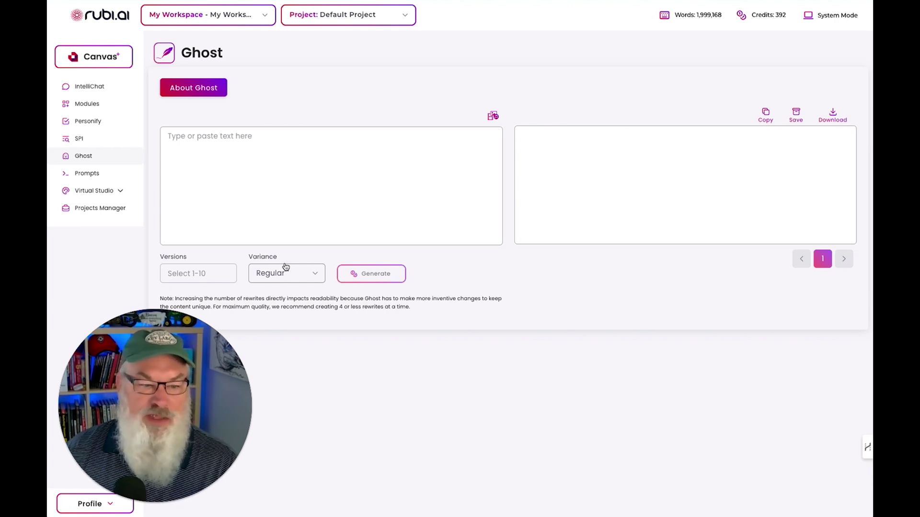
Look over the Create New Prompt form on the Prompts page, trying GPT-4o MINI - OpenAI as the preferred chat model, and close it unsaved.
left_click(88, 176)
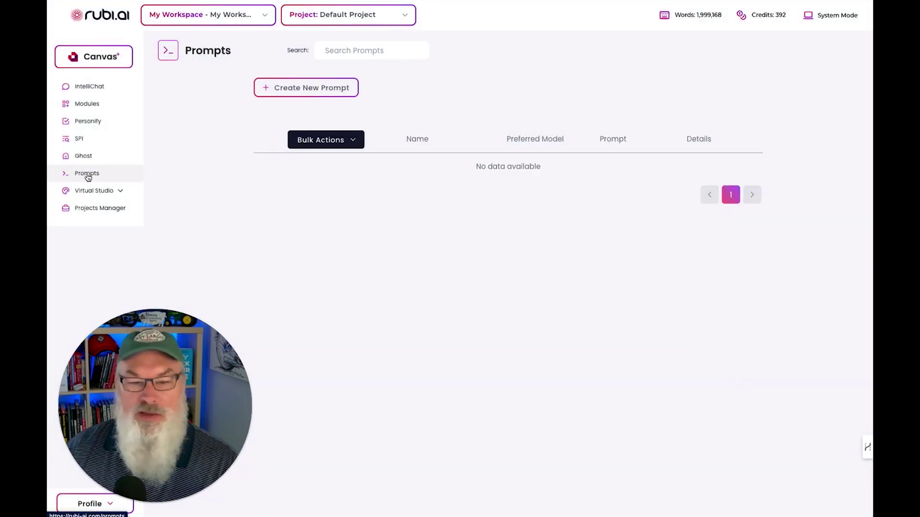
left_click(318, 91)
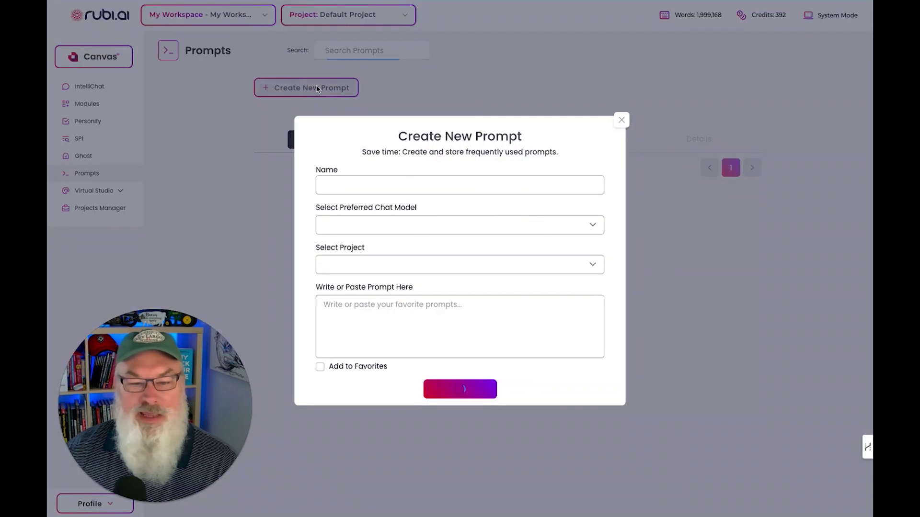
left_click(349, 188)
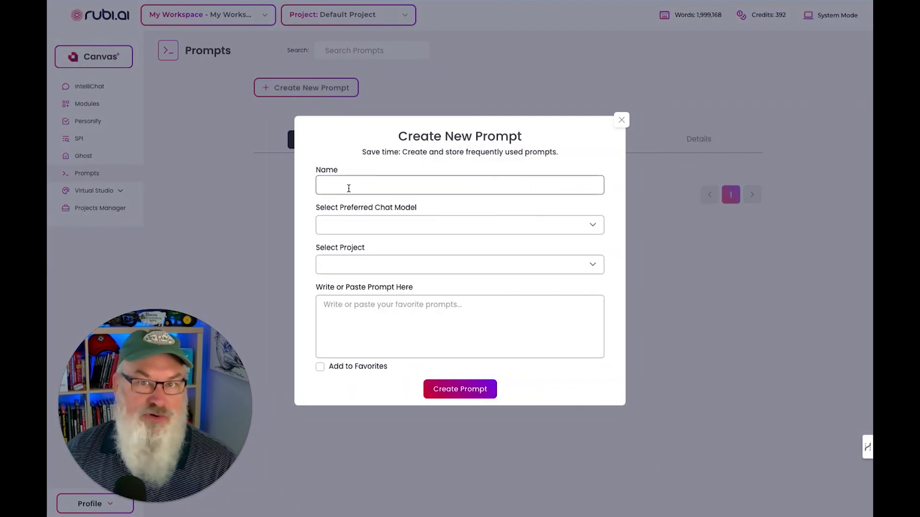
left_click(351, 187)
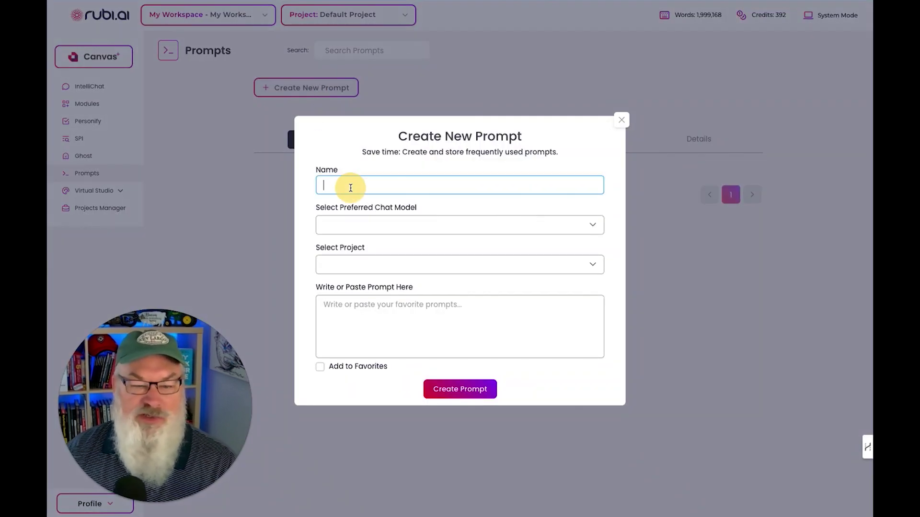
left_click(381, 227)
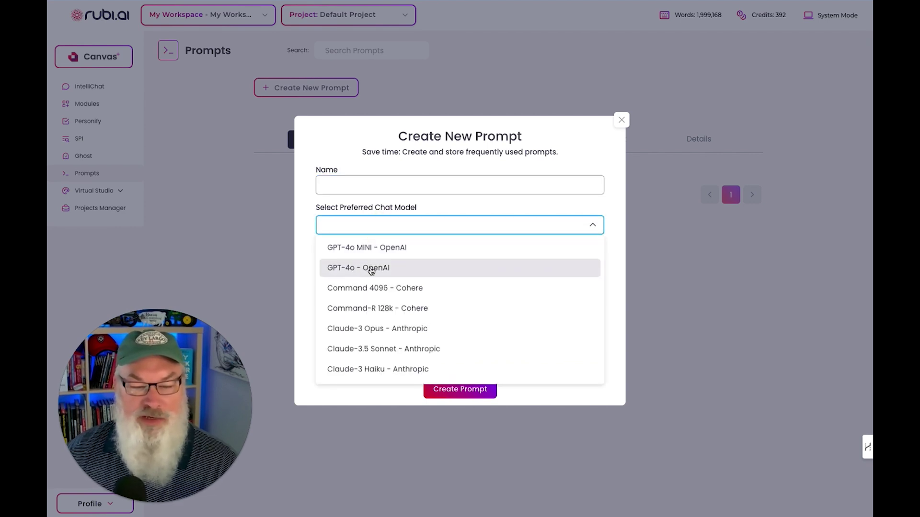
left_click(377, 250)
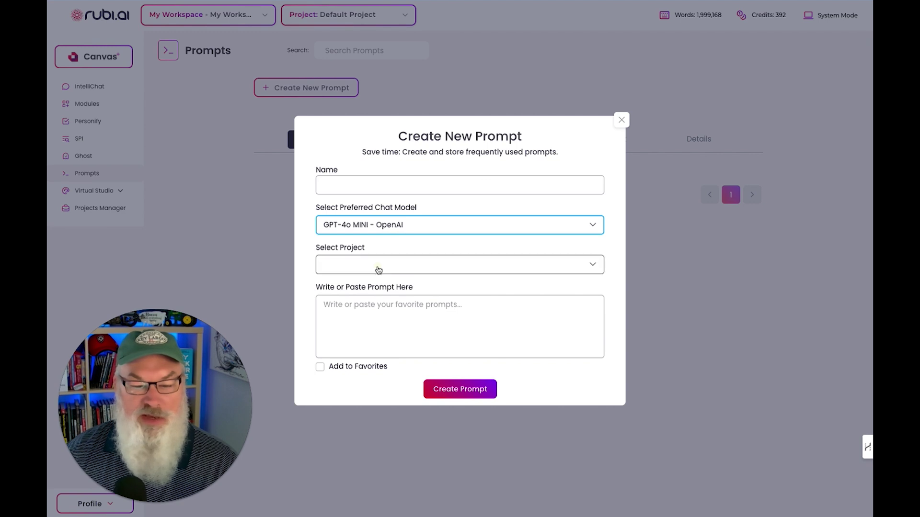
left_click(374, 266)
left_click(375, 267)
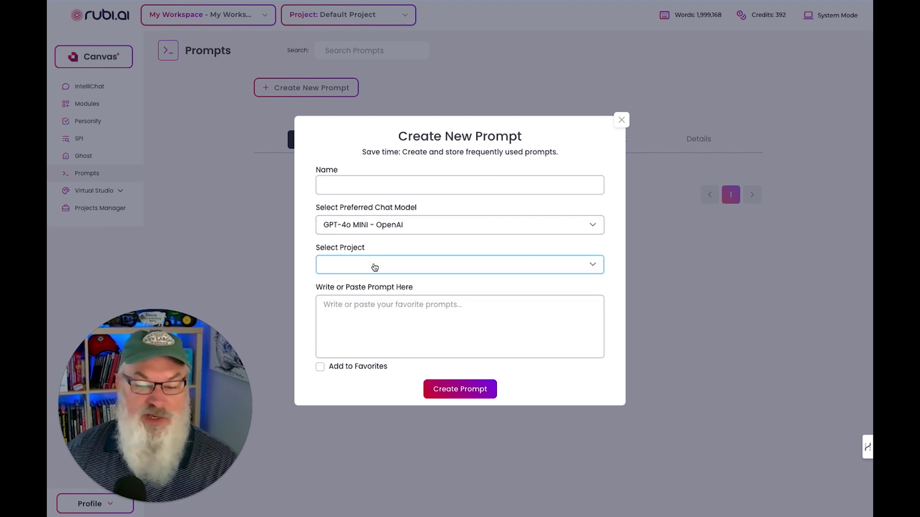
left_click(387, 319)
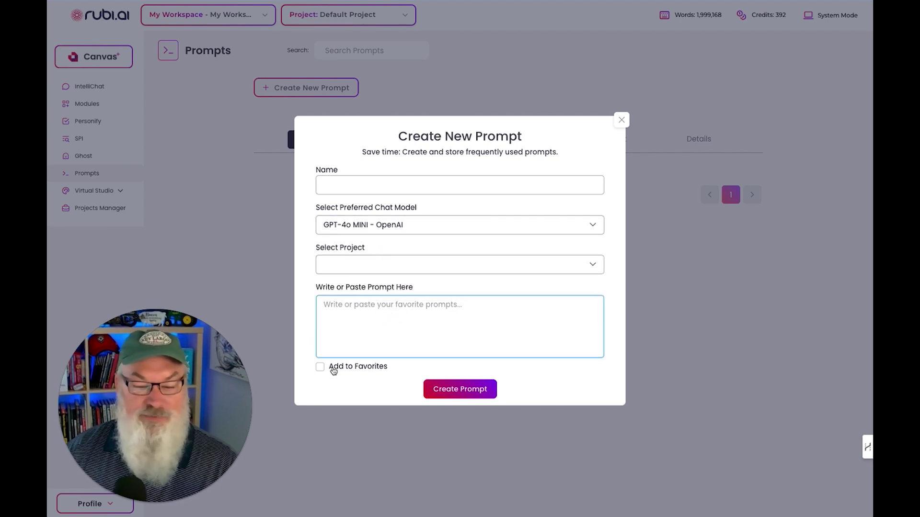
left_click(619, 117)
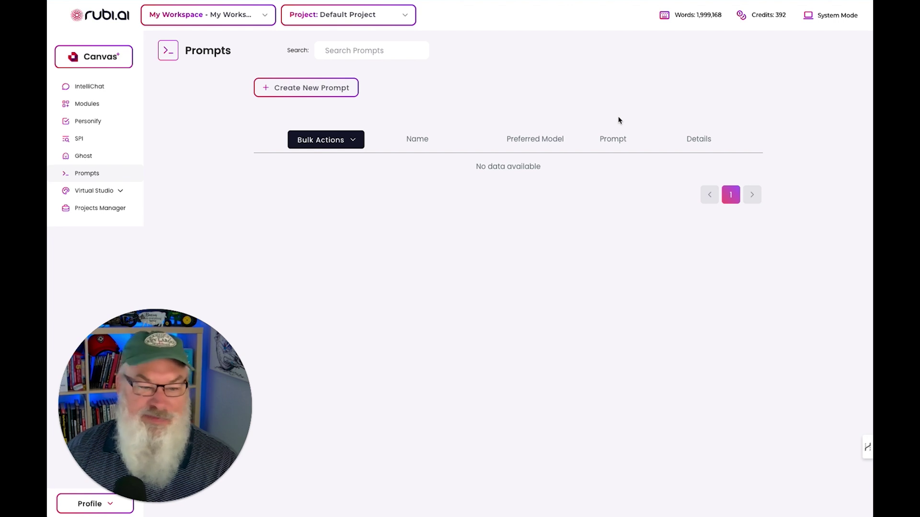
Open the Virtual Studio's Image Lab and set the MidJourney preset to Cartoon Illustration.
left_click(111, 194)
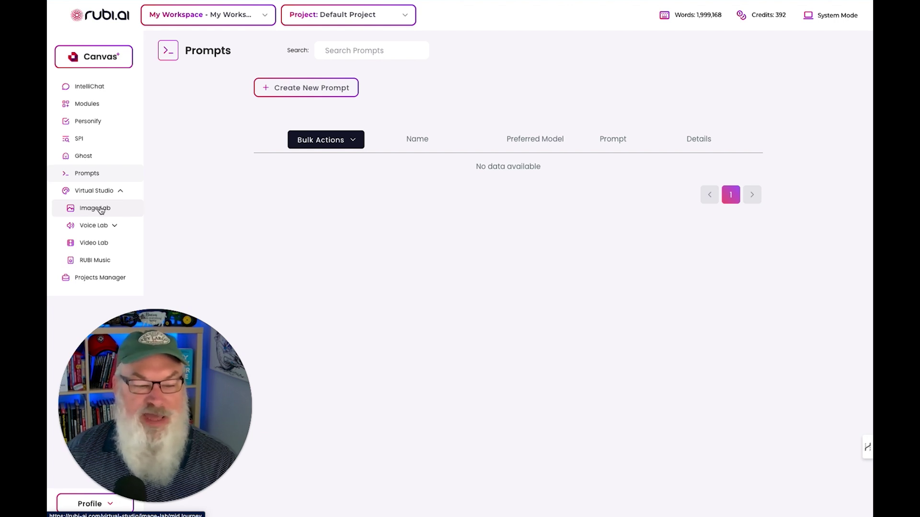
left_click(101, 210)
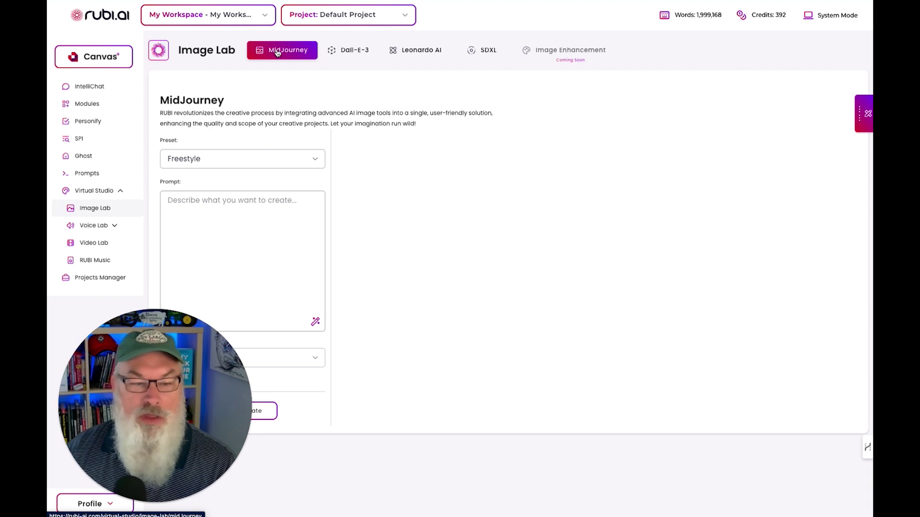
left_click(277, 163)
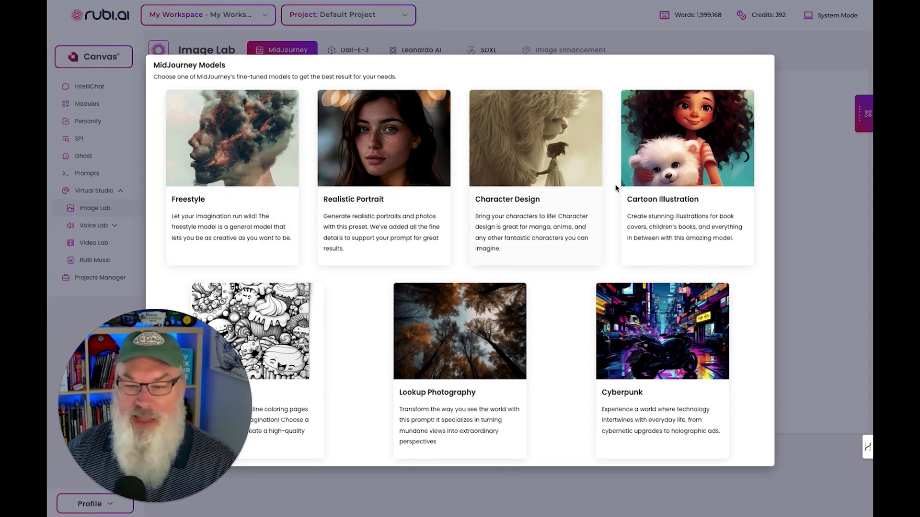
left_click(644, 189)
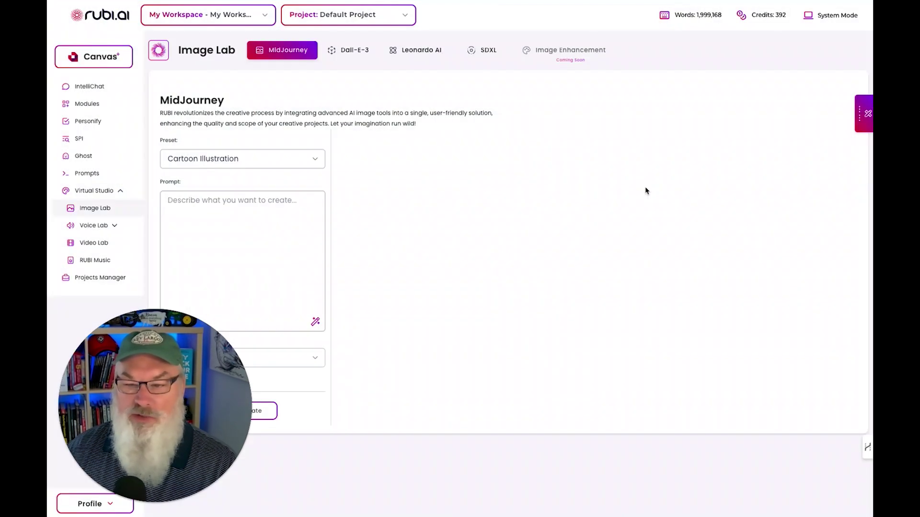
Enter the image prompt "3d cartoon animation of a squirrel in a parking meter attendent outfit. inspired by pixar".
left_click(220, 213)
type("3d")
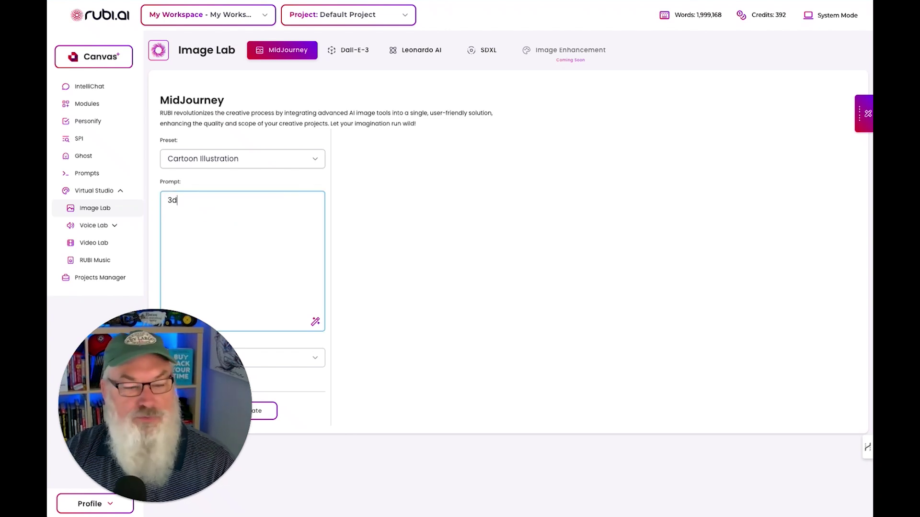
type(" cartoon anim")
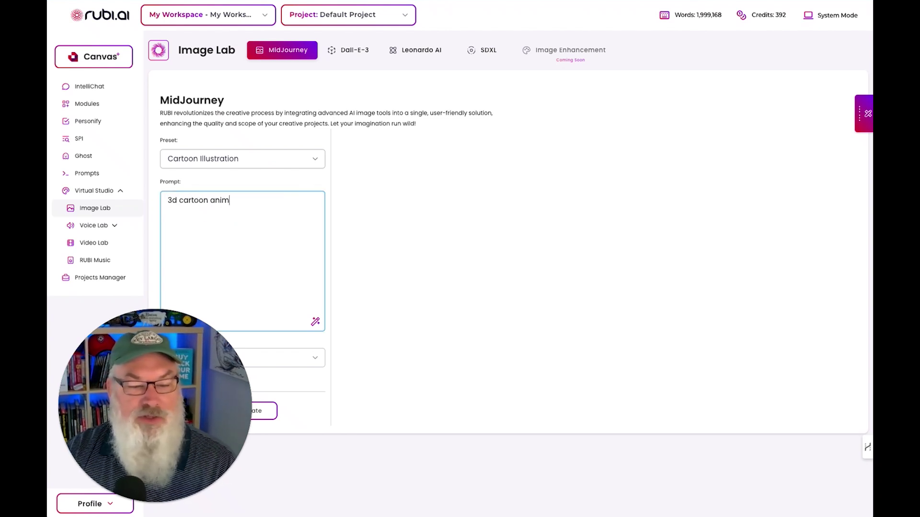
type("ation of a sq")
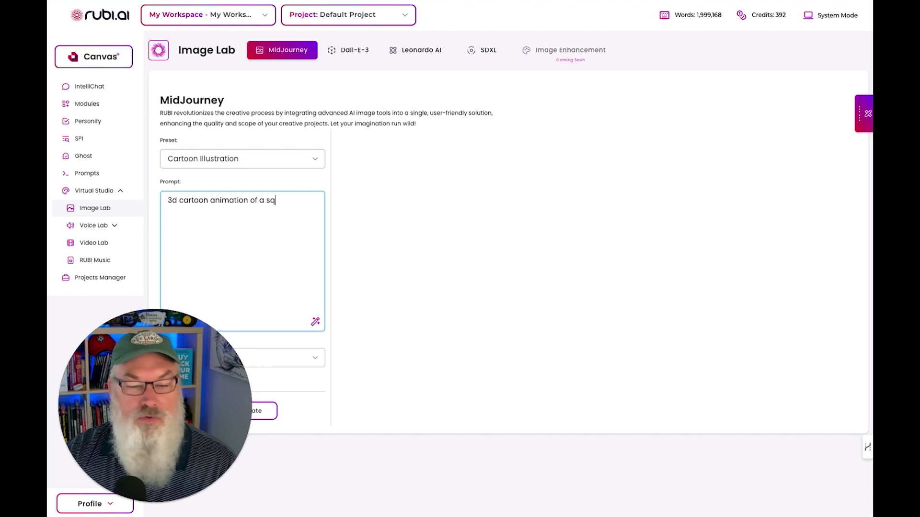
type("uirrel ")
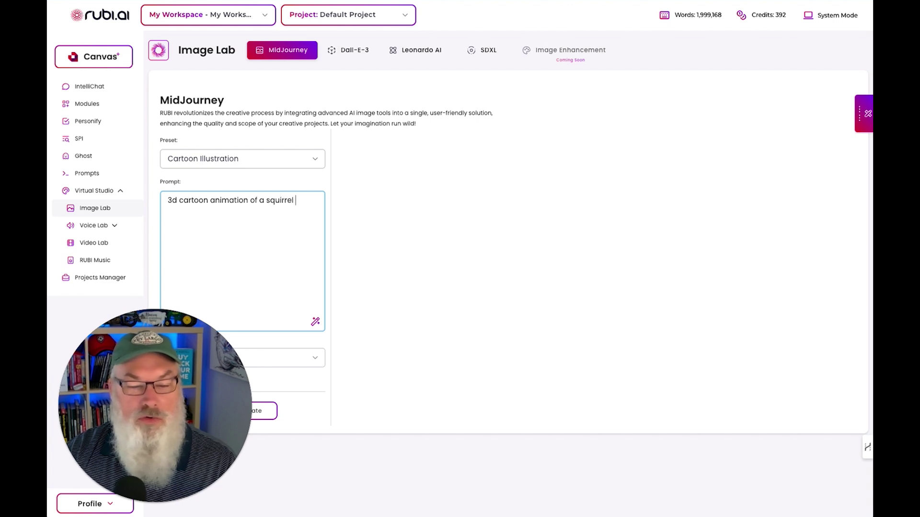
type("in a park")
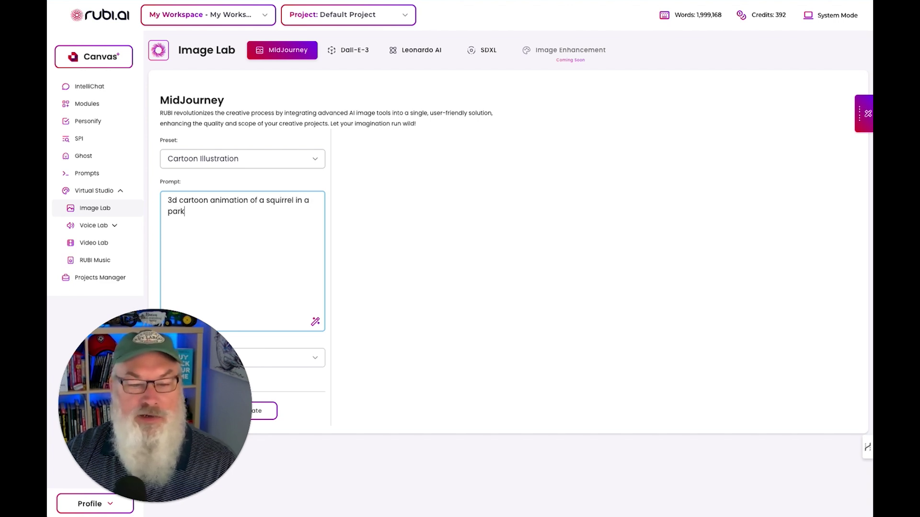
type("ing meter a")
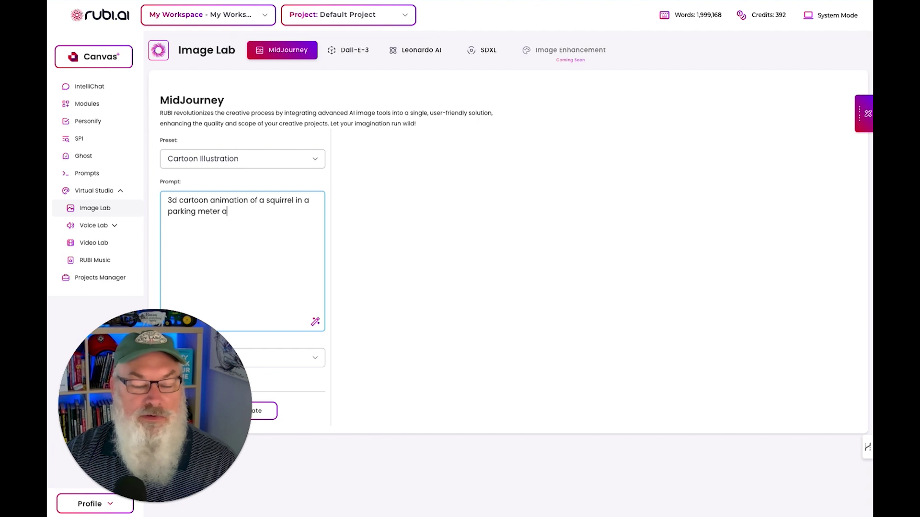
type("ttendent ")
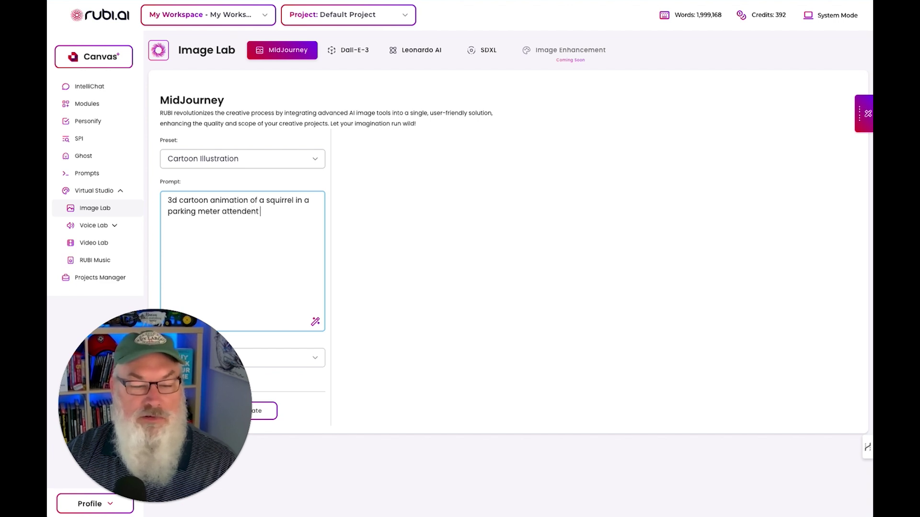
type("outfit. inspir")
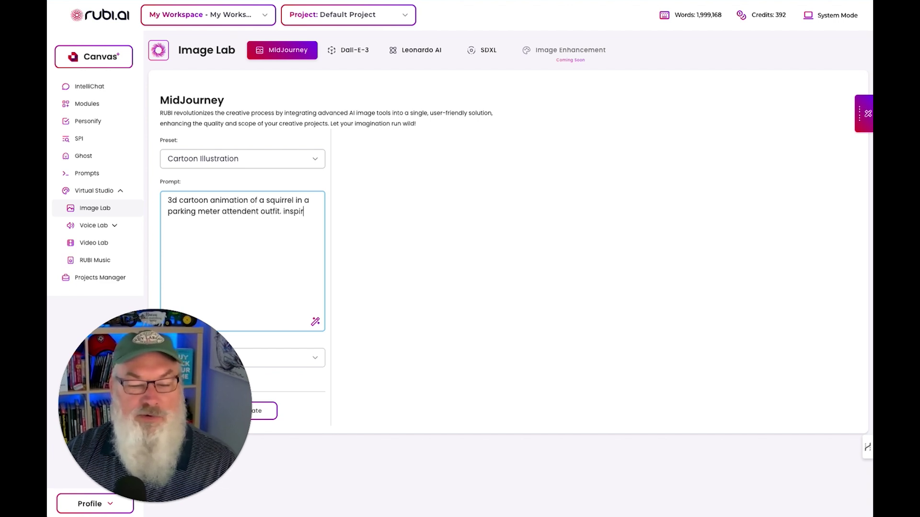
type("ed by pixar")
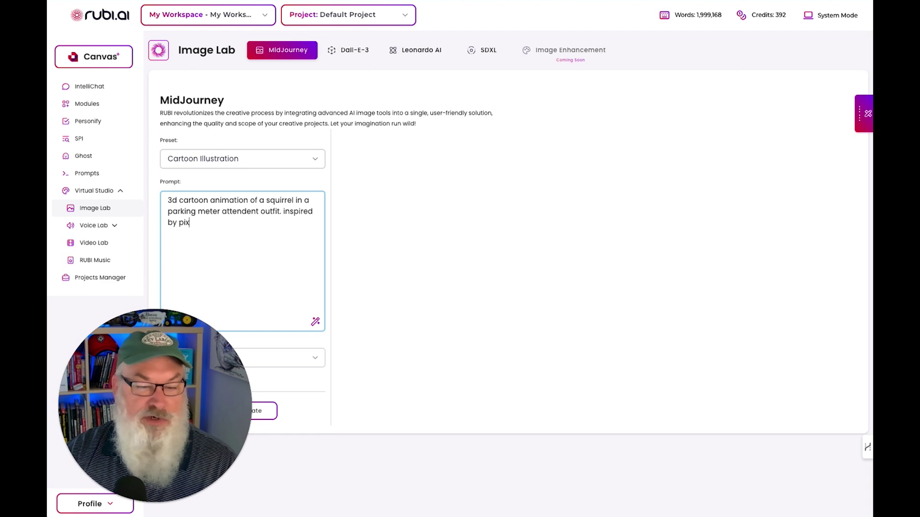
Set the MidJourney image's aspect ratio to 4:5, switch from Relaxed to Turbo, and generate the image.
left_click(171, 392)
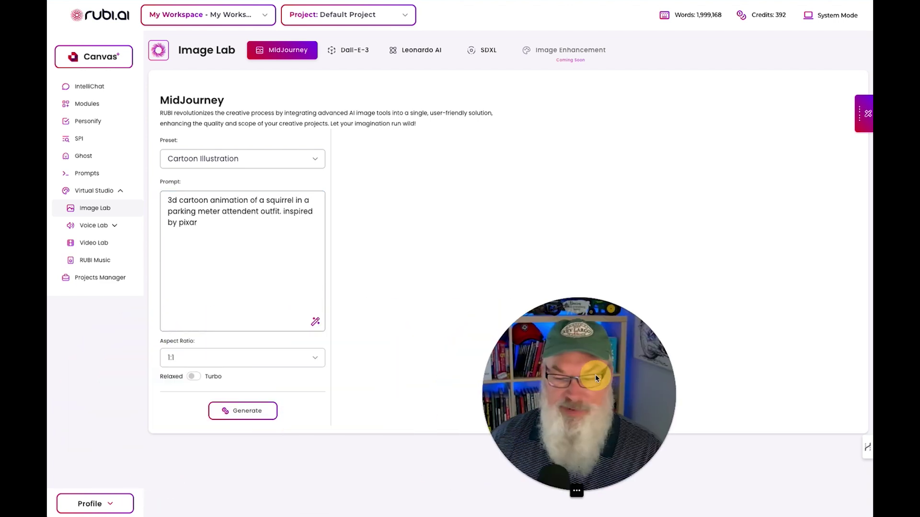
left_click(233, 358)
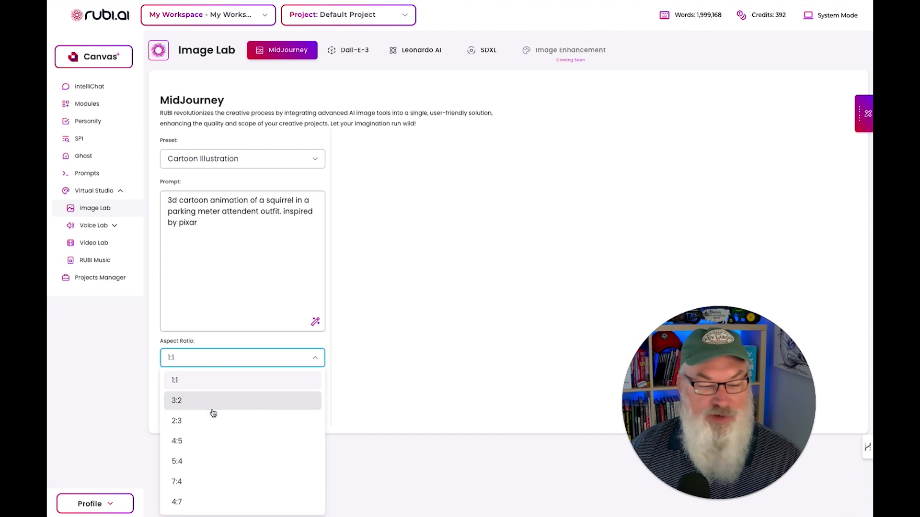
left_click(212, 440)
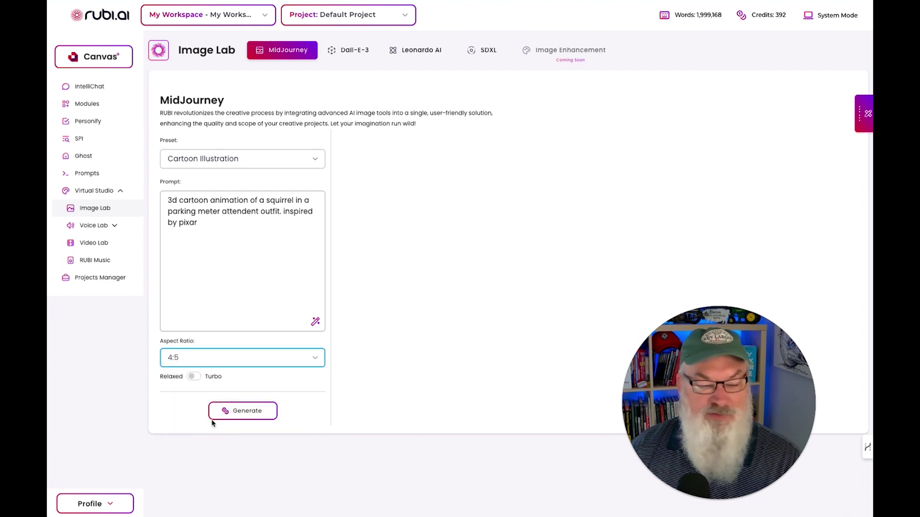
left_click(191, 378)
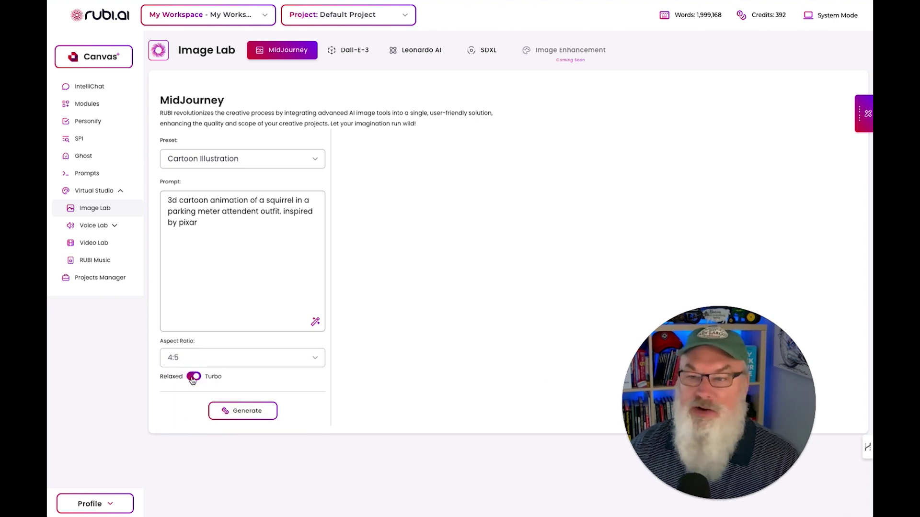
left_click(240, 413)
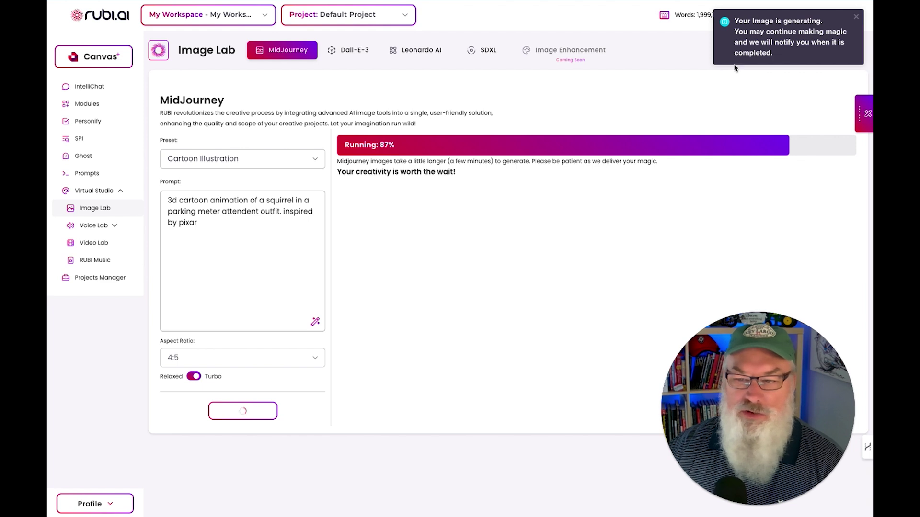
View the Voice Lab's Vocalization page and its My Voices page.
left_click(97, 226)
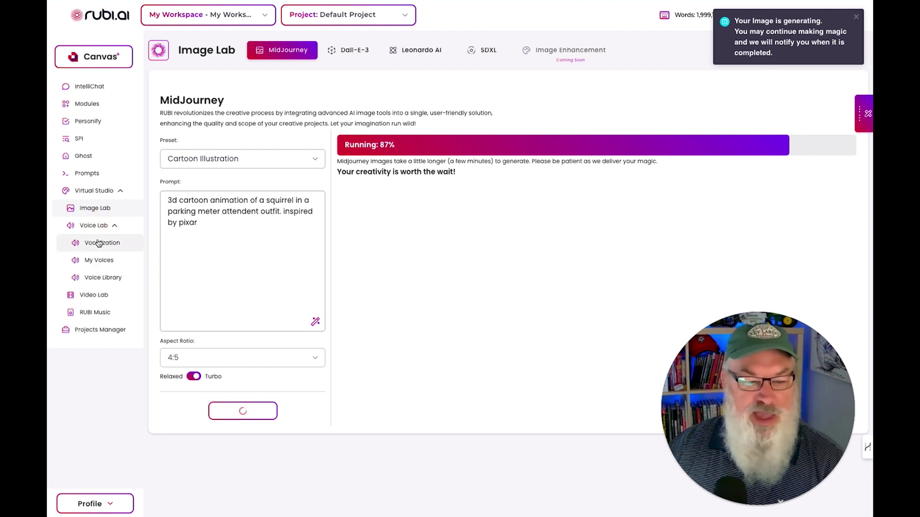
left_click(99, 245)
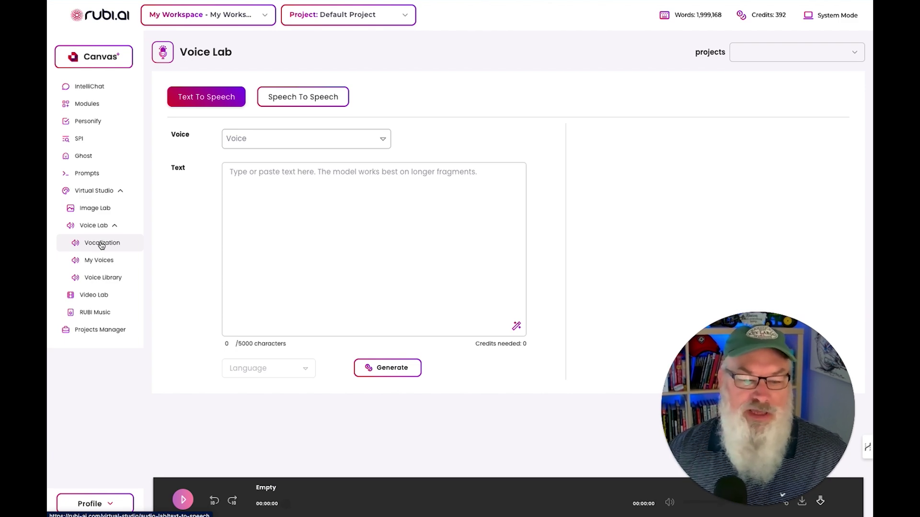
left_click(103, 261)
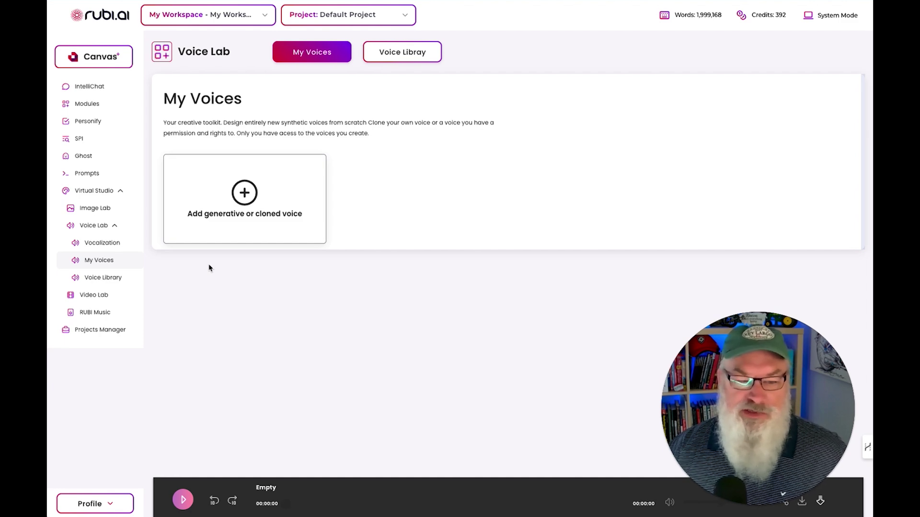
Browse the Voice Library's voices and play the sample of the confident young Italian male voice.
left_click(109, 278)
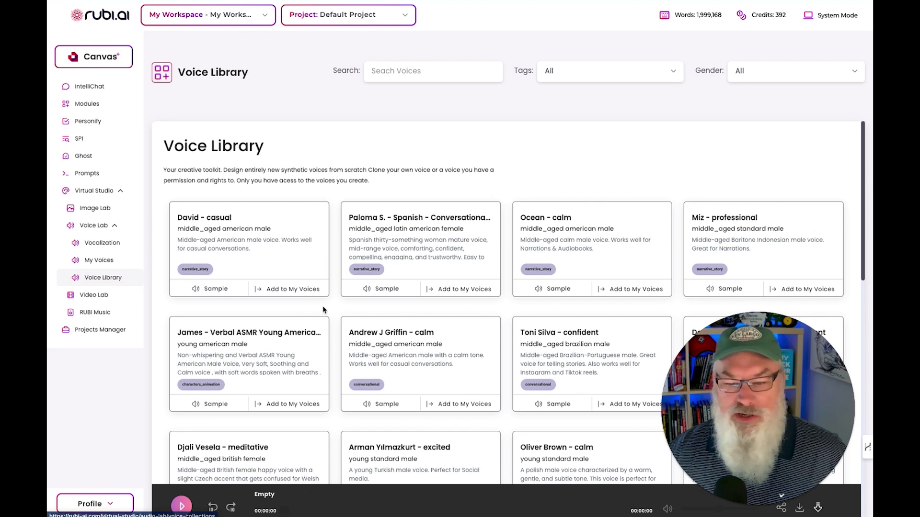
scroll(360, 319, "down", 8)
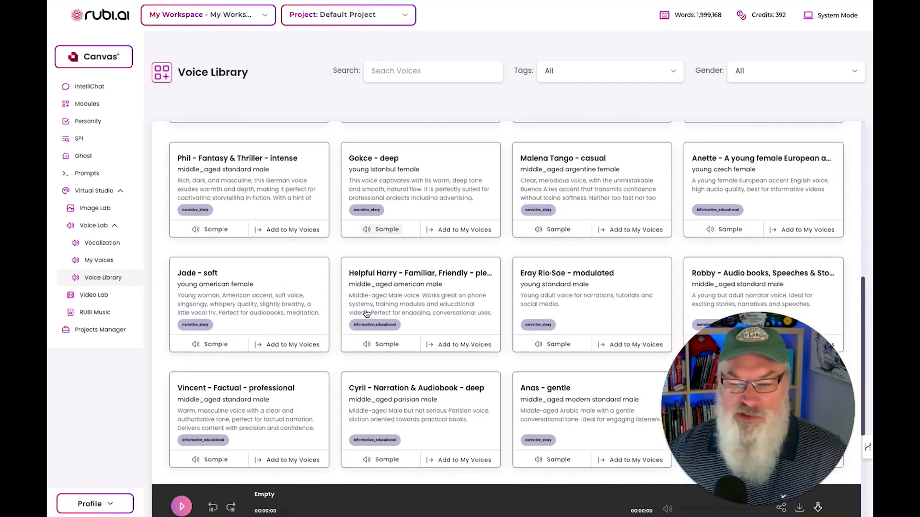
scroll(367, 314, "down", 6)
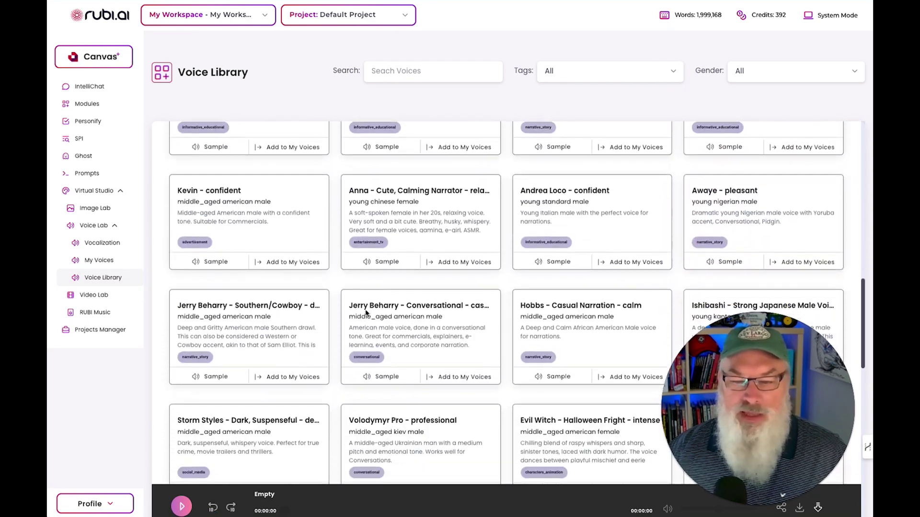
scroll(366, 313, "down", 2)
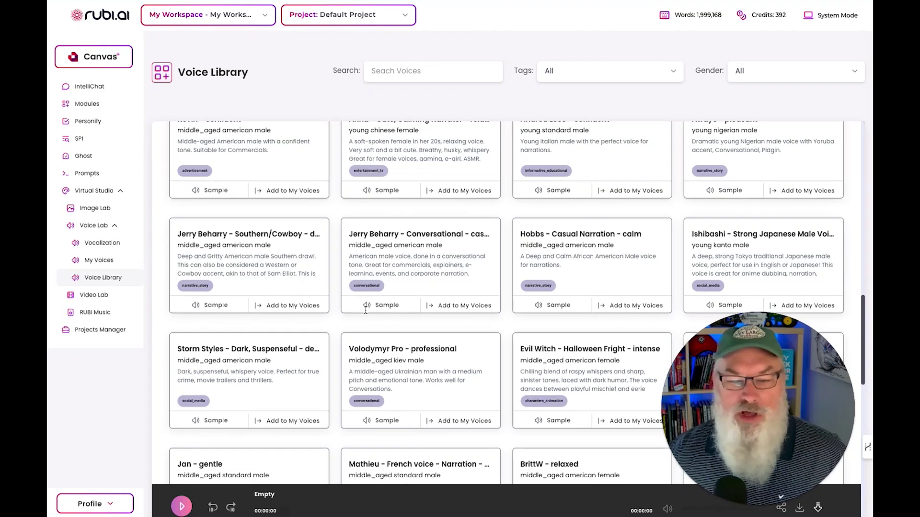
scroll(366, 312, "up", 2)
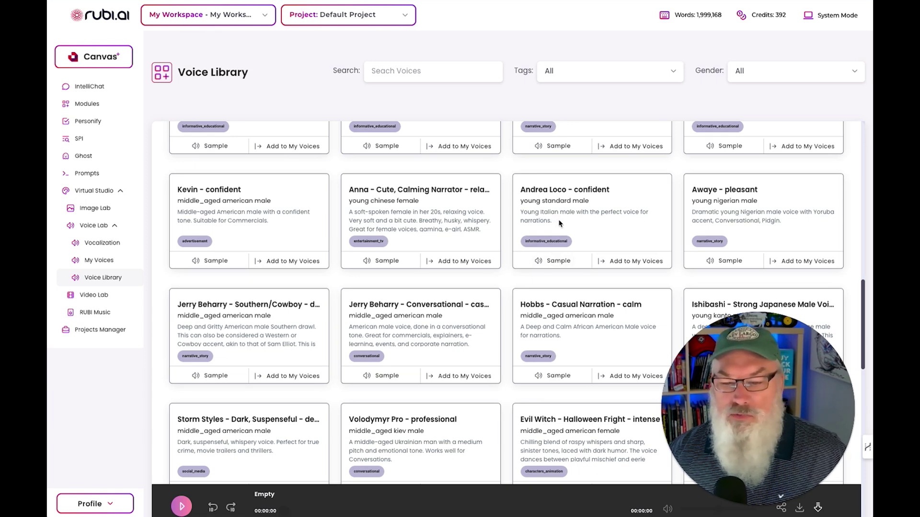
left_click(548, 263)
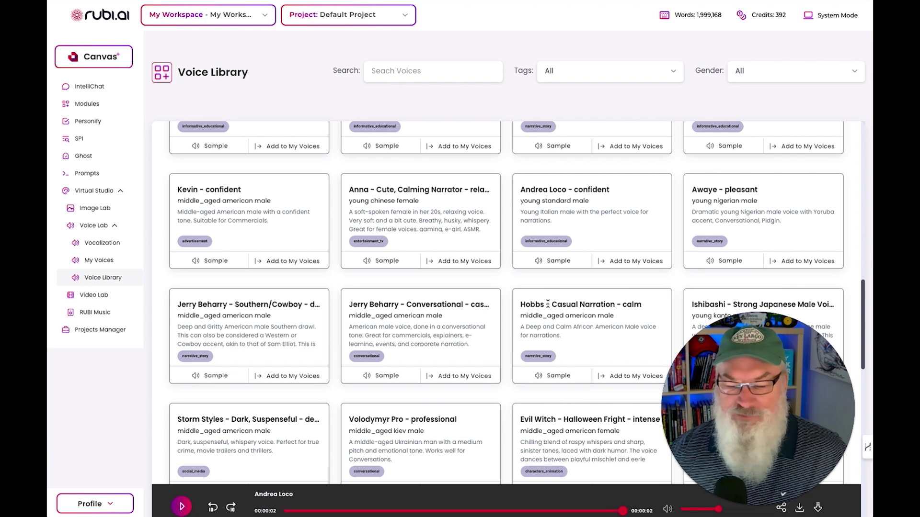
scroll(548, 303, "up", 1)
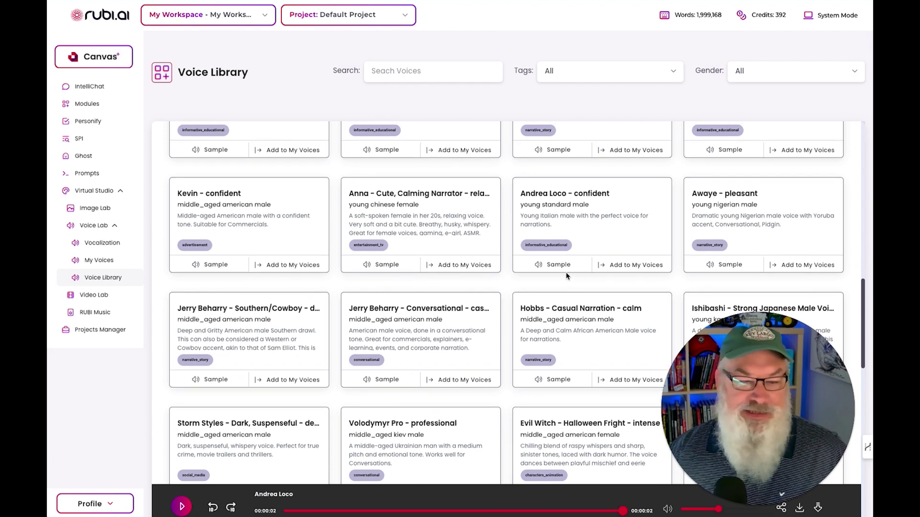
View the Video Lab, then look at RUBI Music's Create Track form in Vocals mode and close it without generating.
left_click(94, 295)
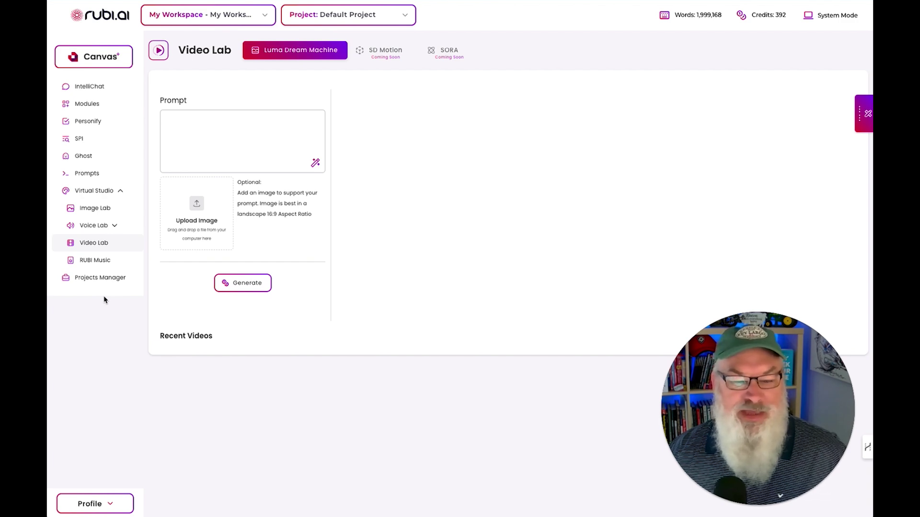
left_click(101, 261)
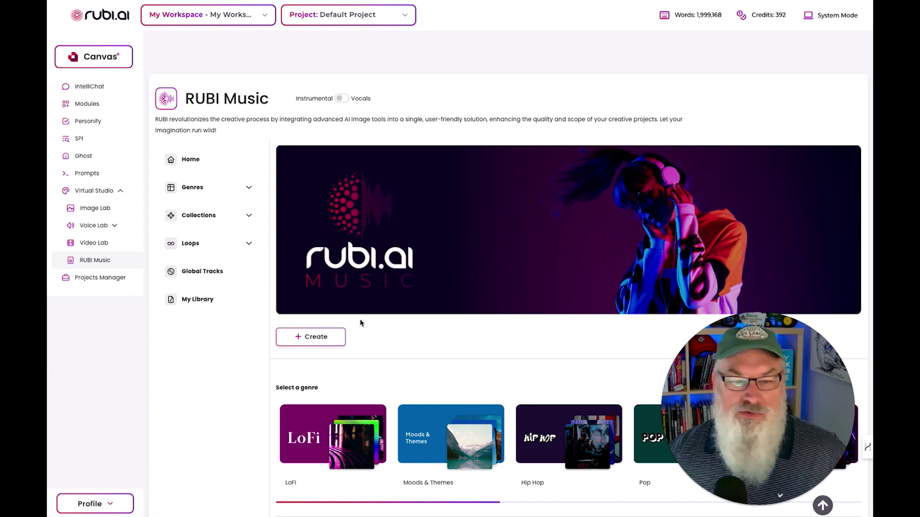
left_click(341, 99)
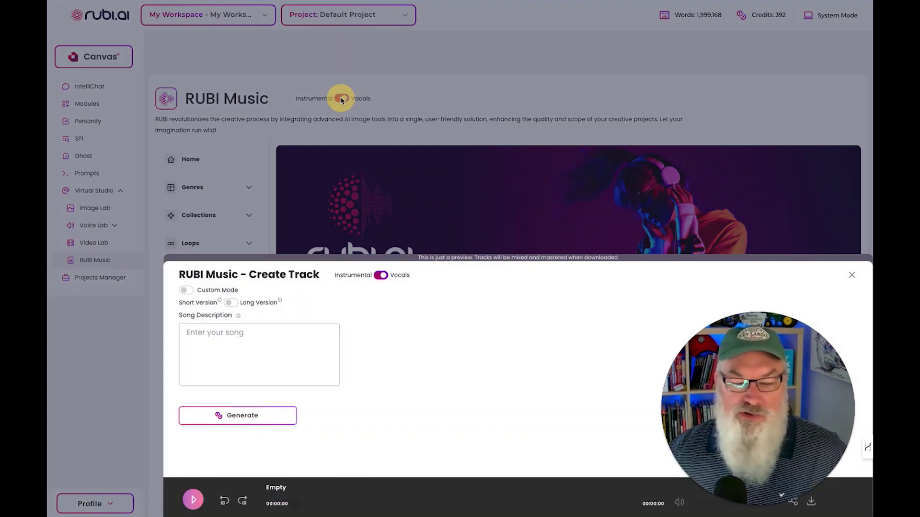
left_click(851, 276)
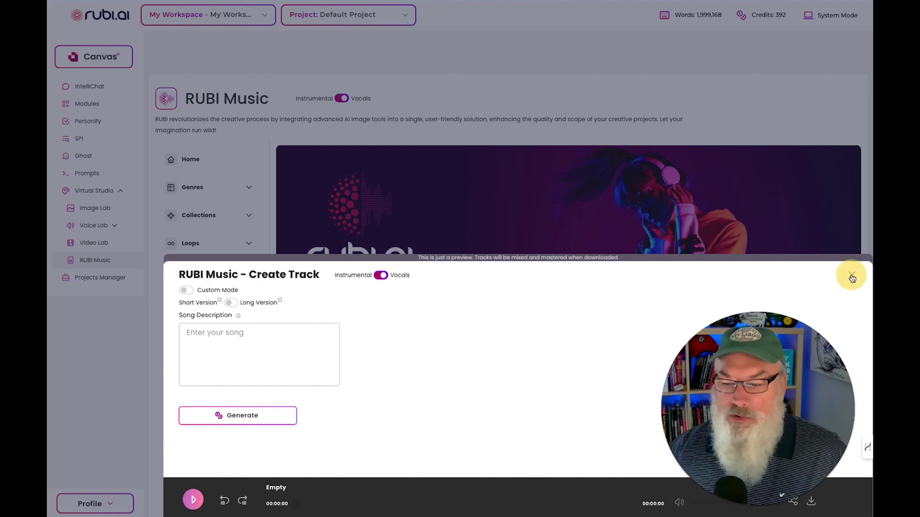
Look through RUBI Music's Genres, Collections and Loops categories and open My Library.
left_click(224, 192)
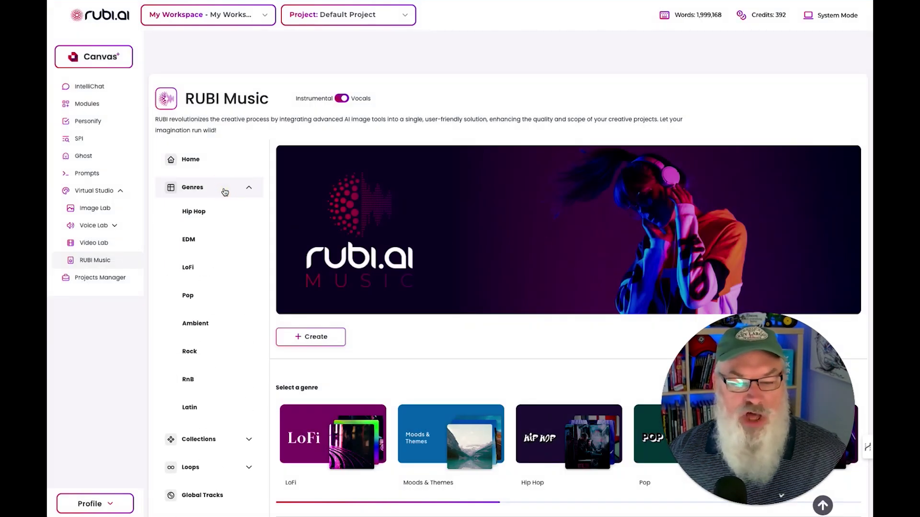
left_click(225, 191)
left_click(249, 215)
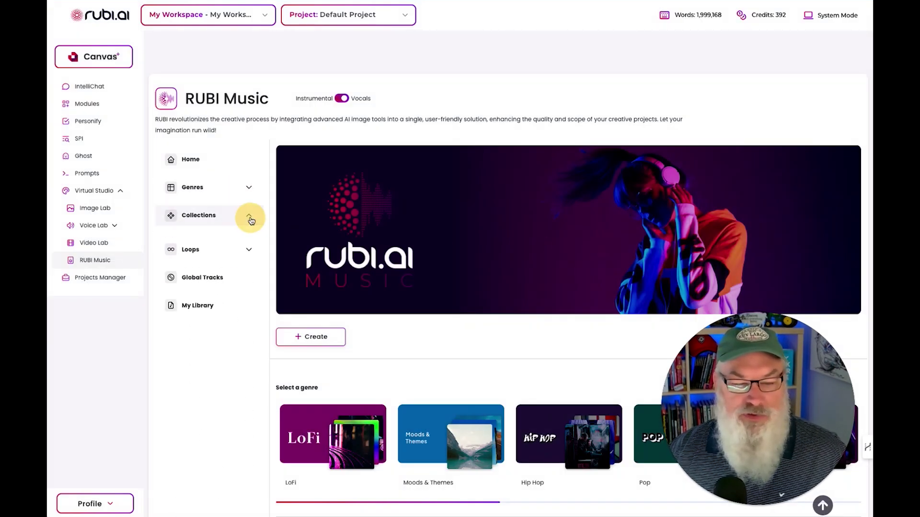
left_click(249, 217)
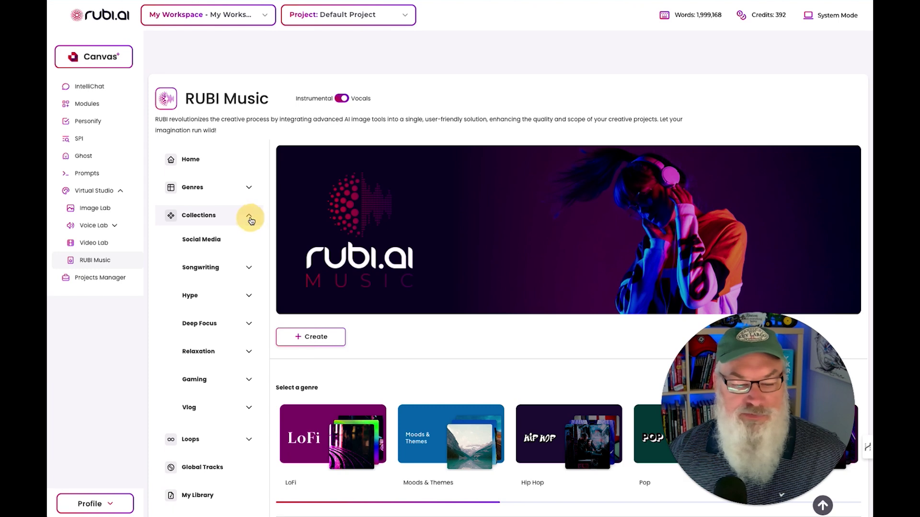
left_click(250, 249)
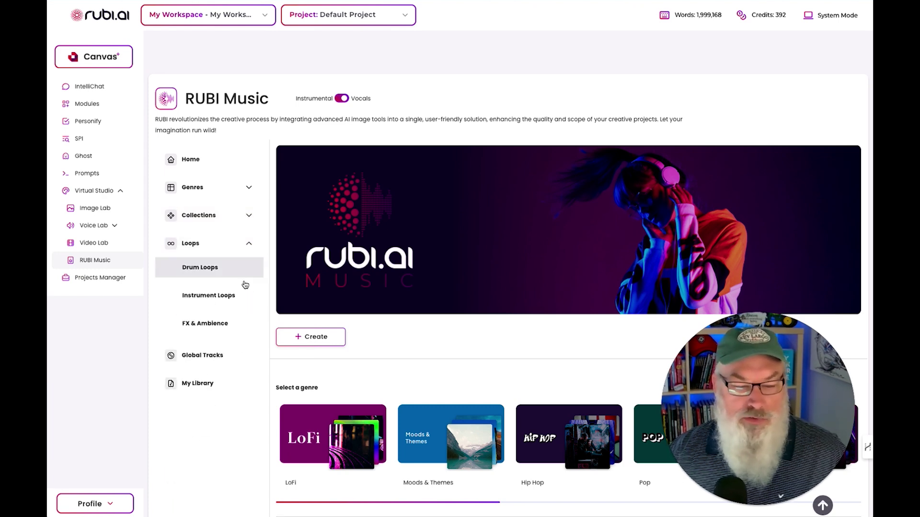
left_click(221, 386)
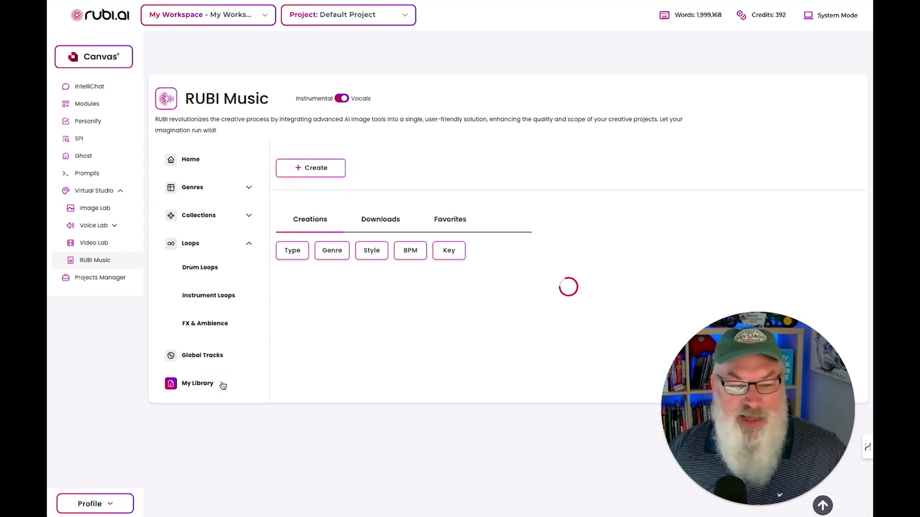
View the Projects Manager, its Create New Project form without saving, and the available workspaces and projects.
left_click(101, 280)
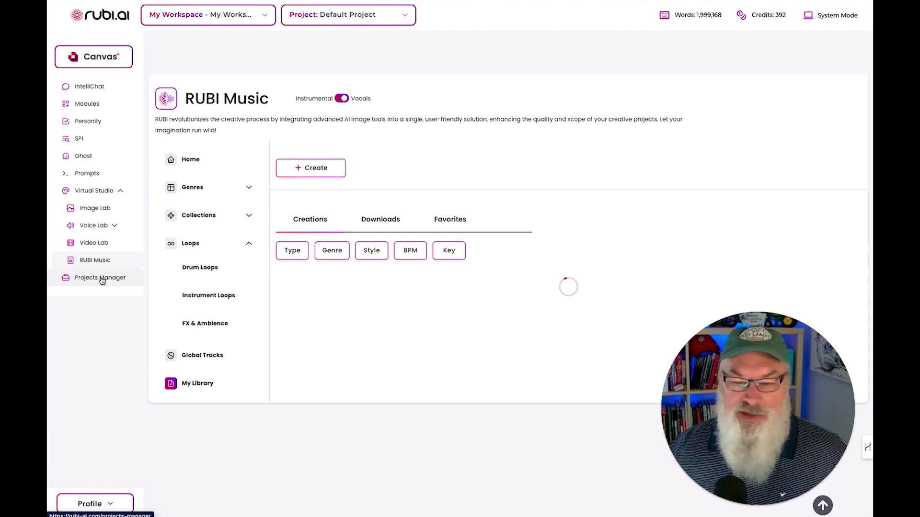
left_click(102, 281)
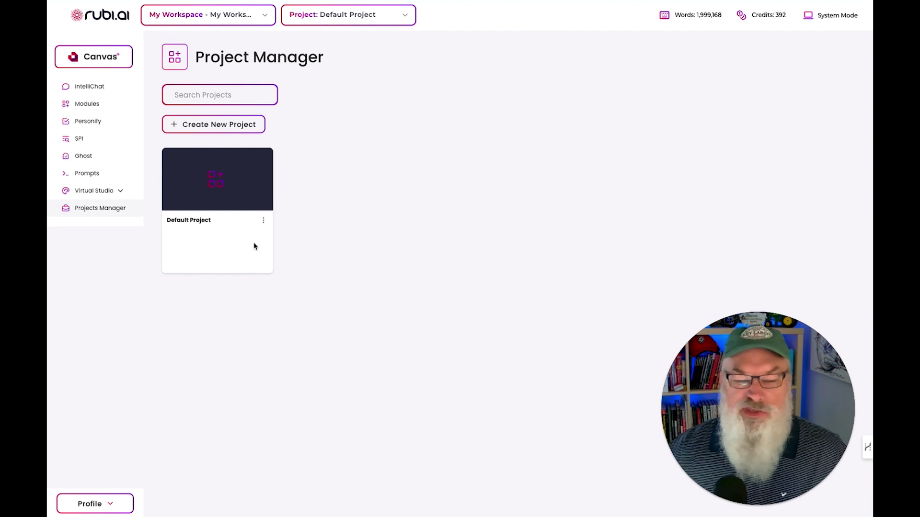
left_click(232, 128)
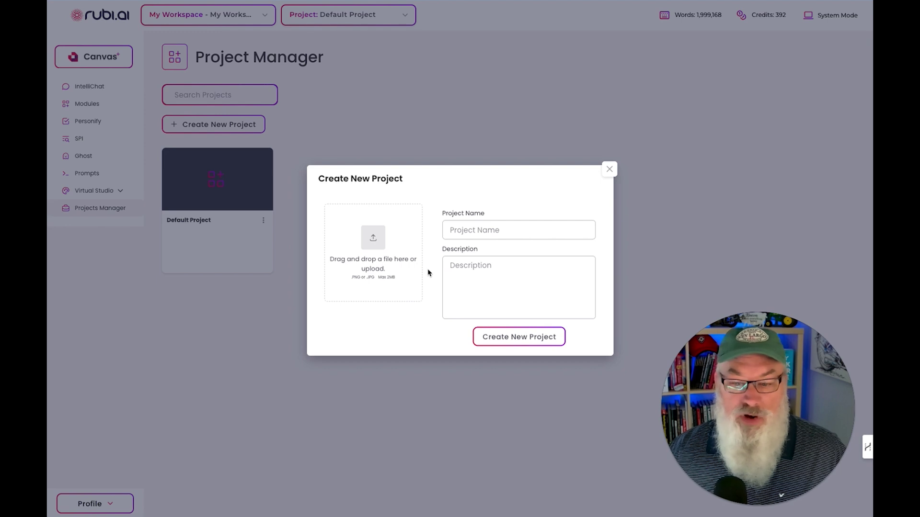
left_click(610, 171)
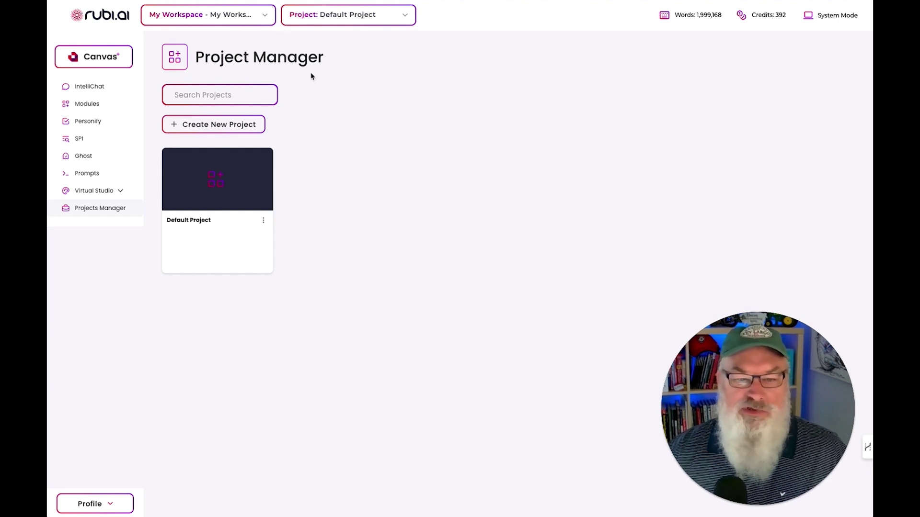
left_click(254, 16)
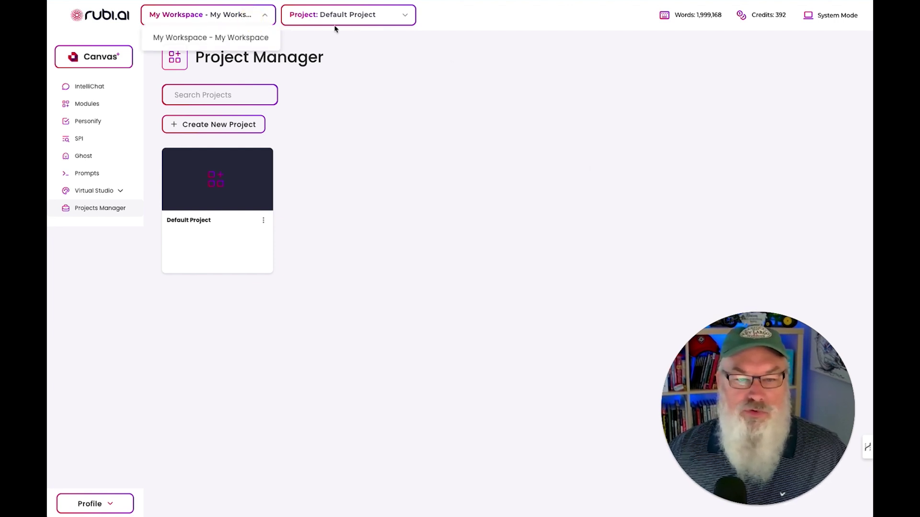
left_click(369, 18)
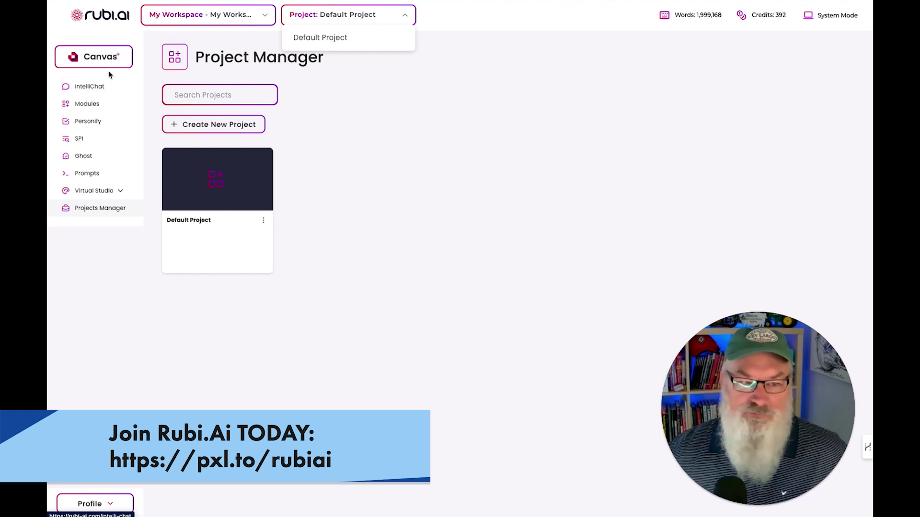
Switch to the "AI Aggregator Apps - Shootout Scoring" spreadsheet in Google Sheets and set the Cost Efficiency score to 9.
left_click(110, 16)
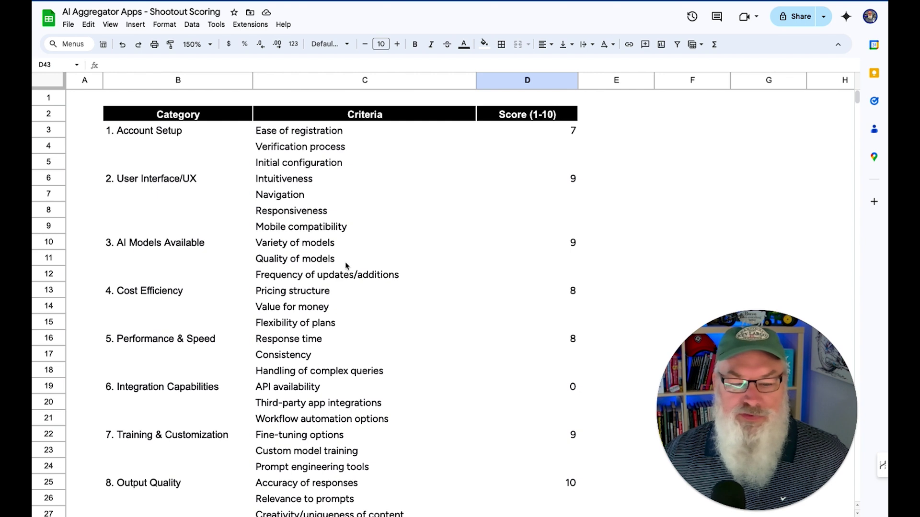
left_click(562, 293)
type("9")
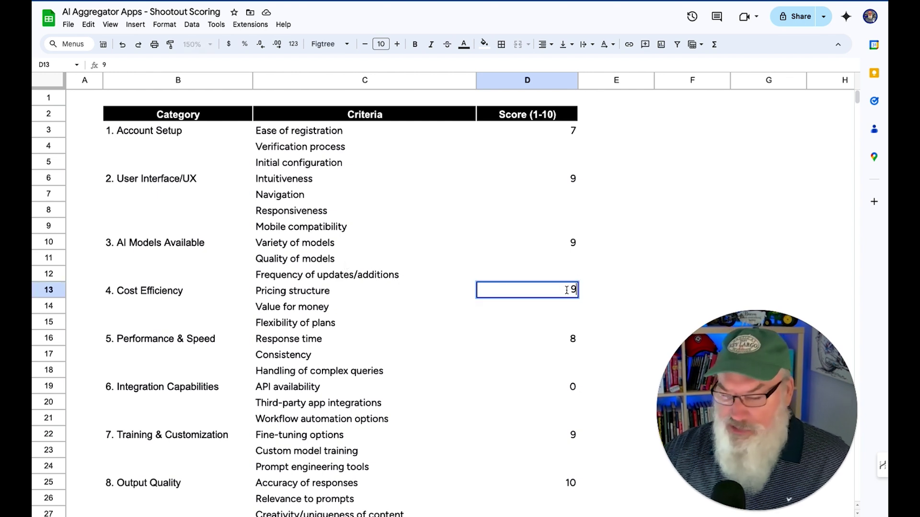
key("Up")
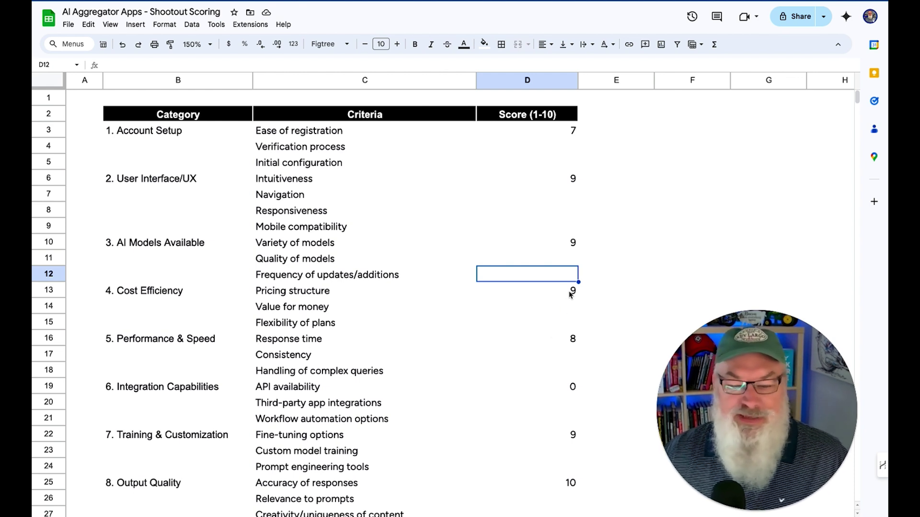
Select the Performance & Speed score and review the category scores from there down to Scalability.
left_click(563, 338)
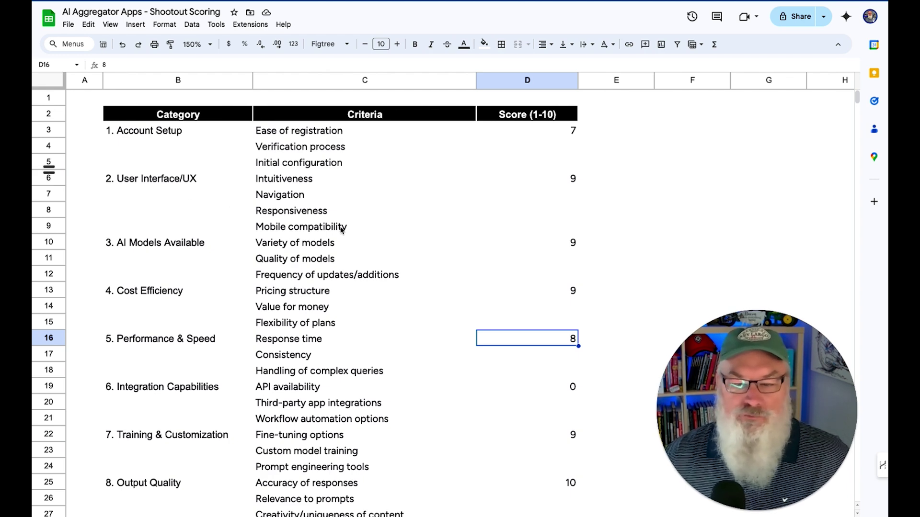
scroll(371, 240, "down", 2)
scroll(371, 240, "down", 6)
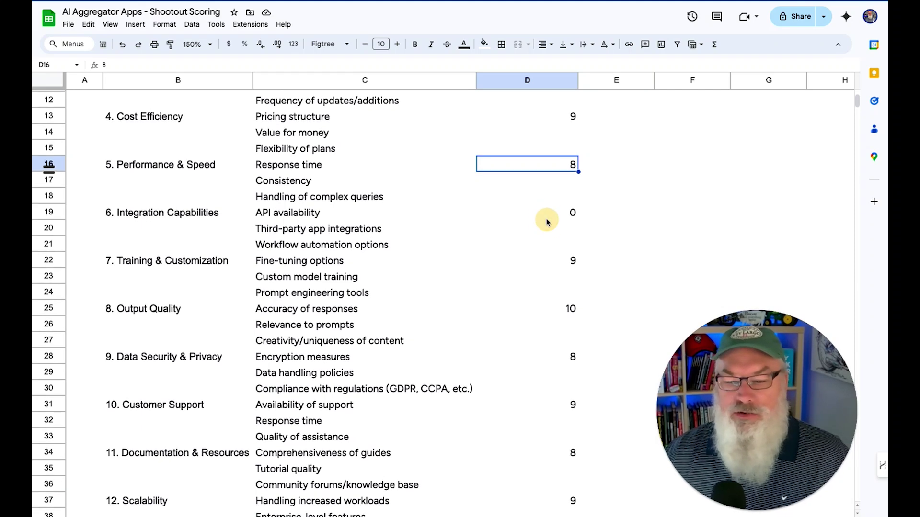
Go through the category scores one by one, from Integration Capabilities down to Scalability.
left_click(570, 217)
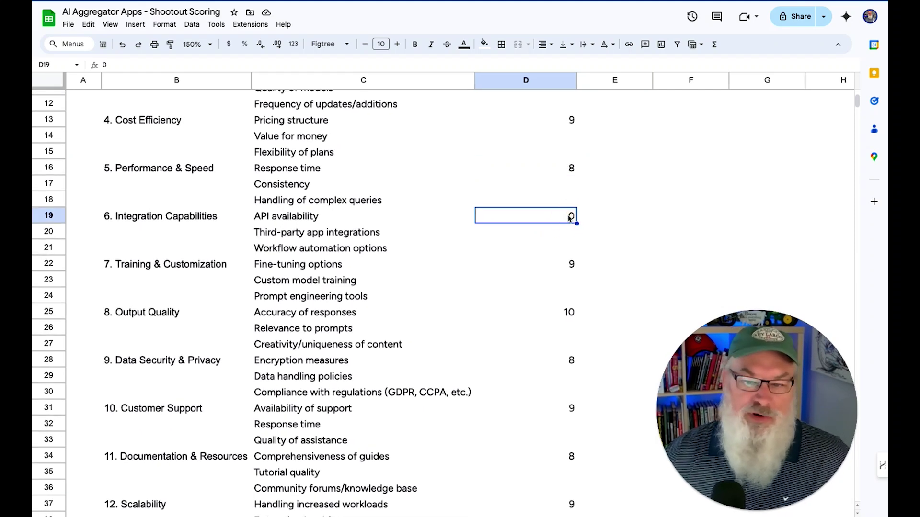
left_click(568, 265)
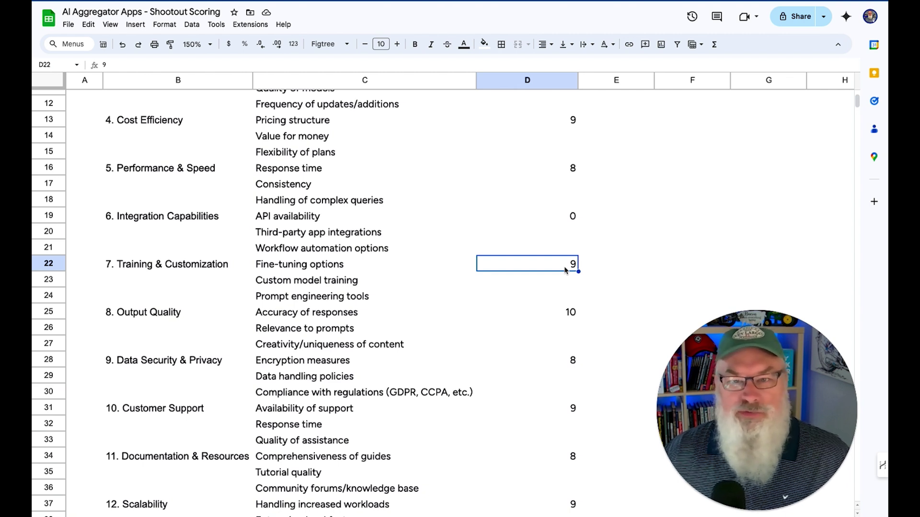
left_click(567, 311)
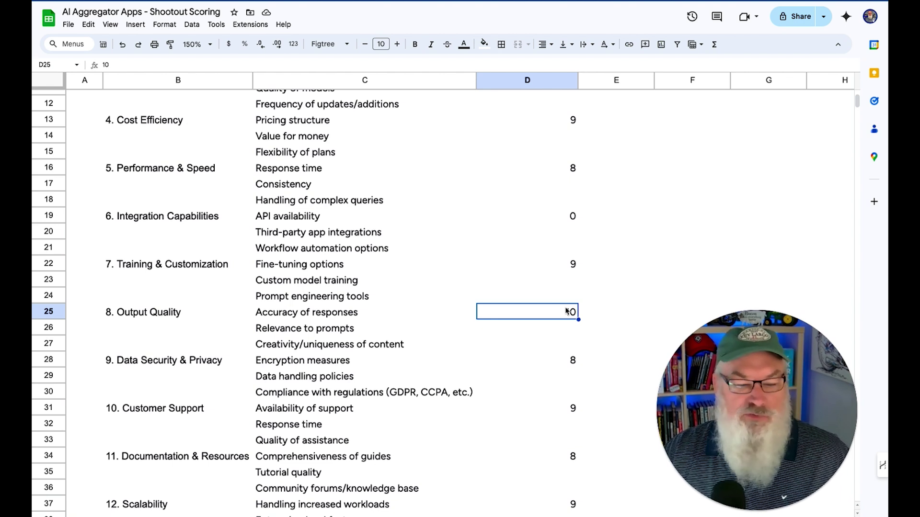
key("Down")
key("Down")
key("Down")
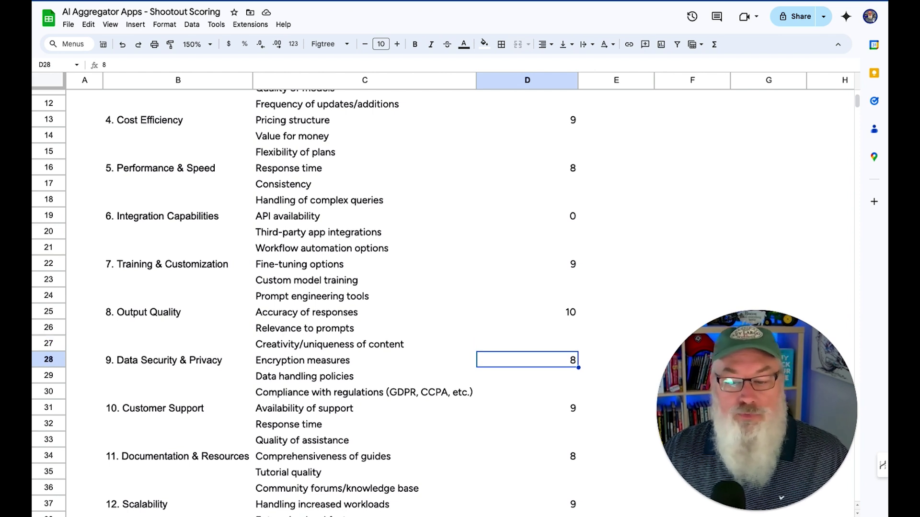
key("Down")
key("Down")
key("Down")
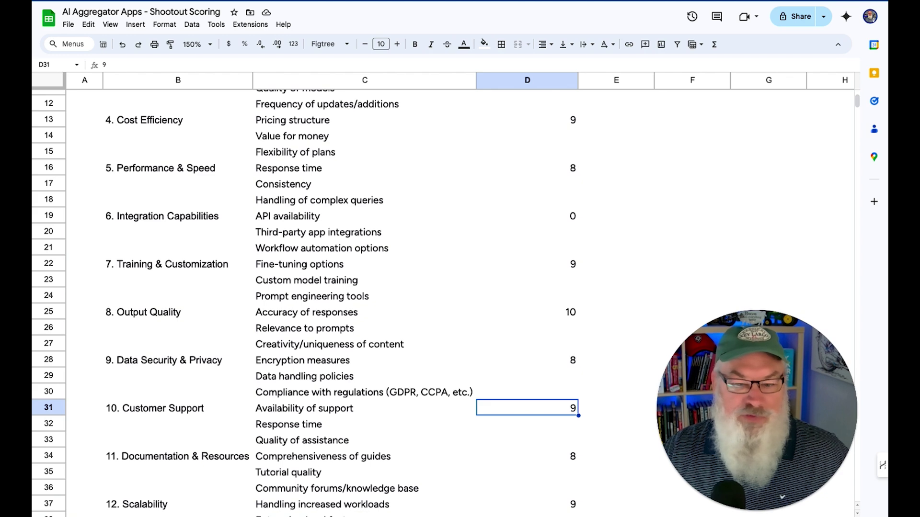
key("Down")
key("Down")
key("Down")
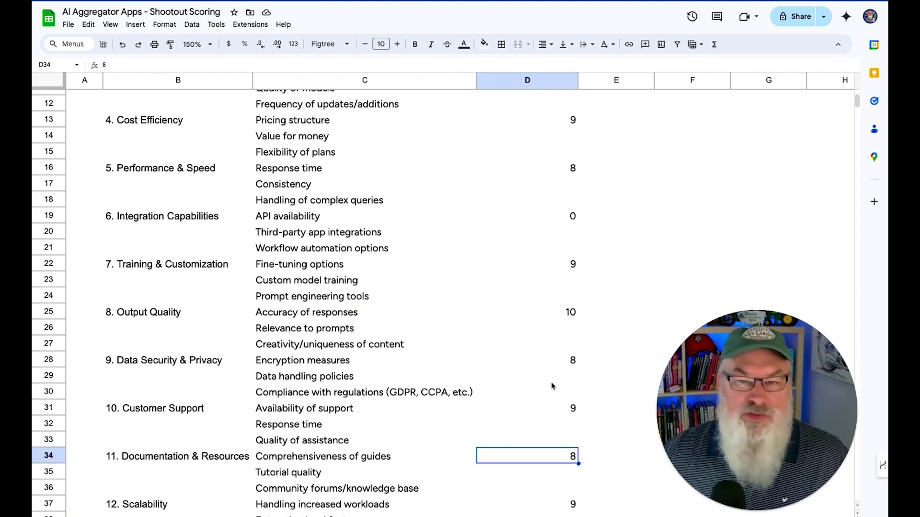
scroll(566, 311, "down", 2)
scroll(568, 309, "down", 4)
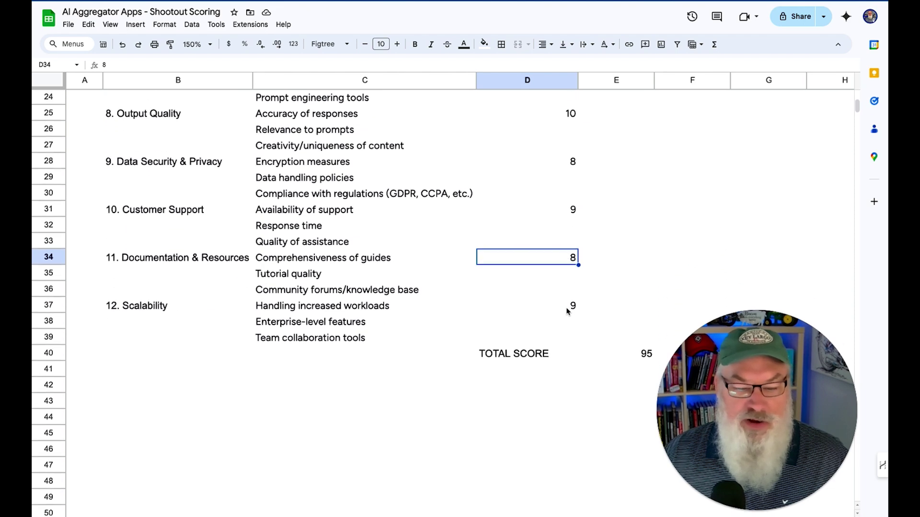
left_click(572, 306)
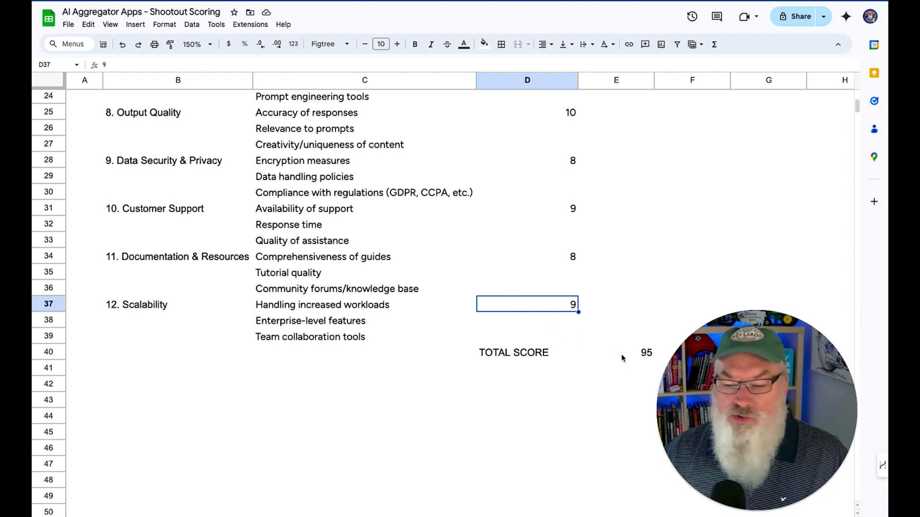
Examine the TOTAL SCORE row with its percentage and compare it against the full list of category scores, ending at the header row.
scroll(622, 357, "down", 3)
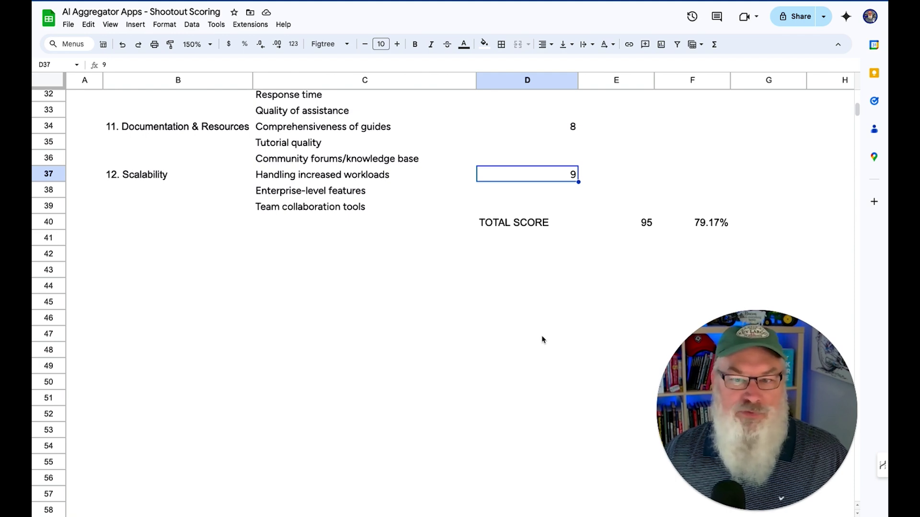
scroll(541, 340, "up", 1)
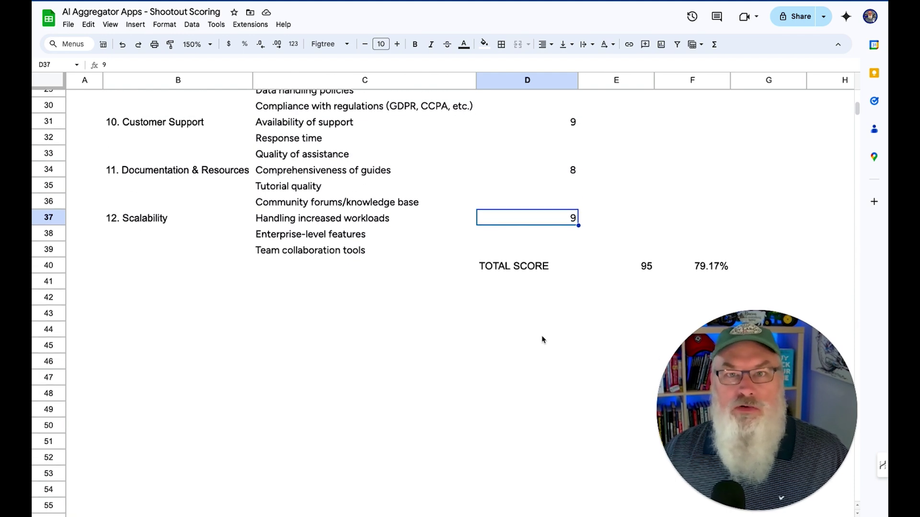
scroll(542, 339, "up", 8)
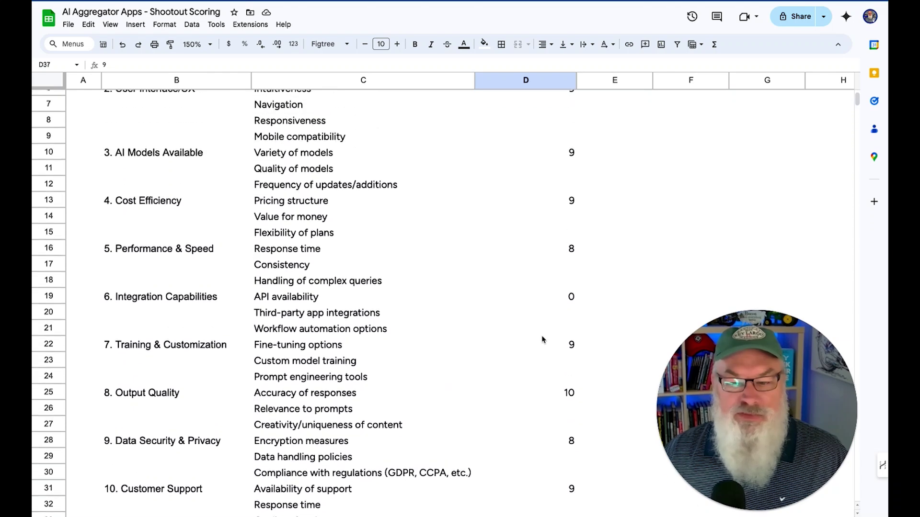
scroll(560, 307, "down", 9)
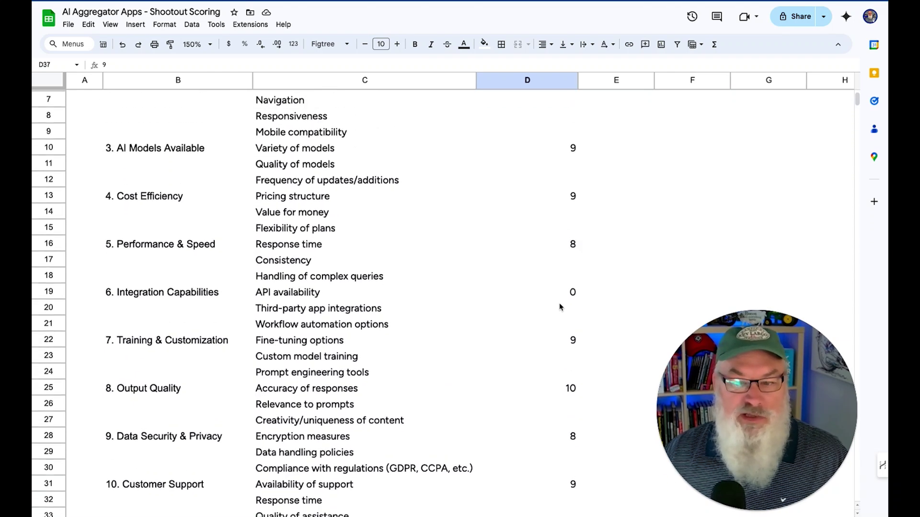
scroll(560, 306, "left", 1)
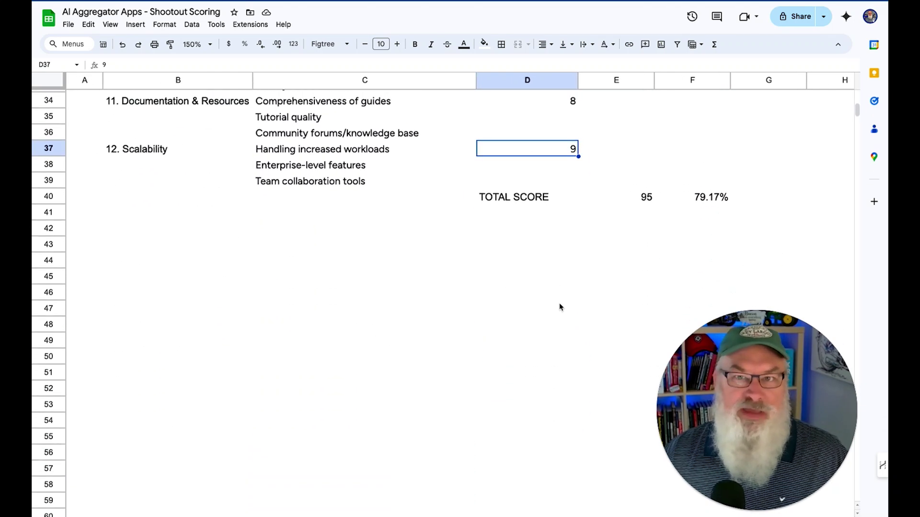
scroll(560, 307, "up", 1)
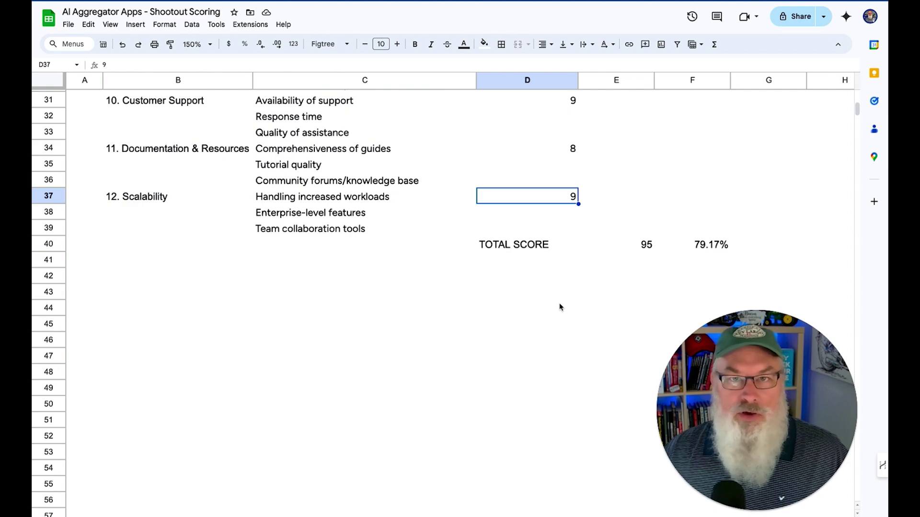
scroll(560, 307, "up", 10)
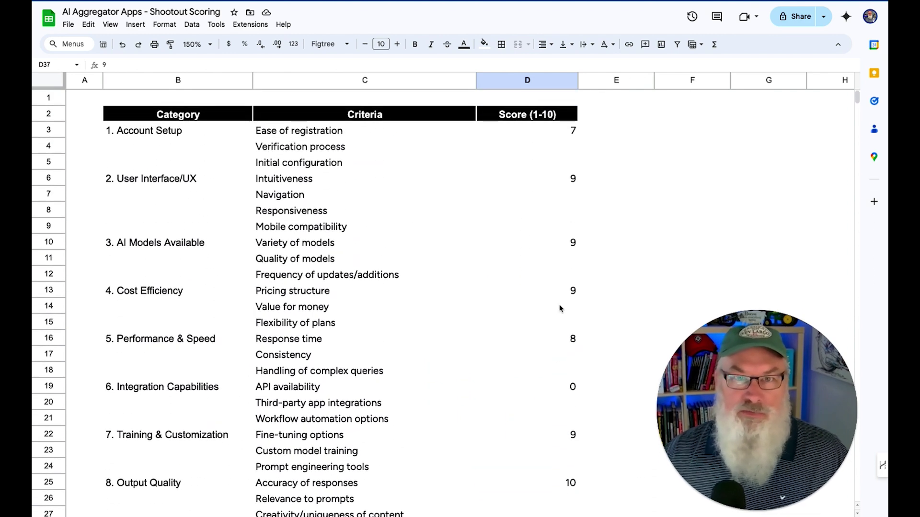